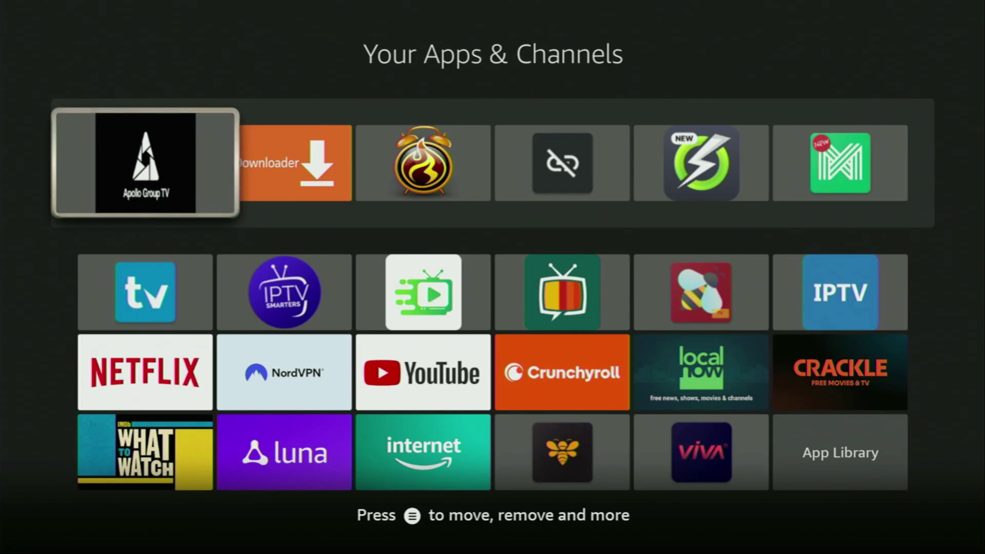
Step: Return to the home screen and open the search entry on the Find page
{"action": "key", "text": "Escape"}
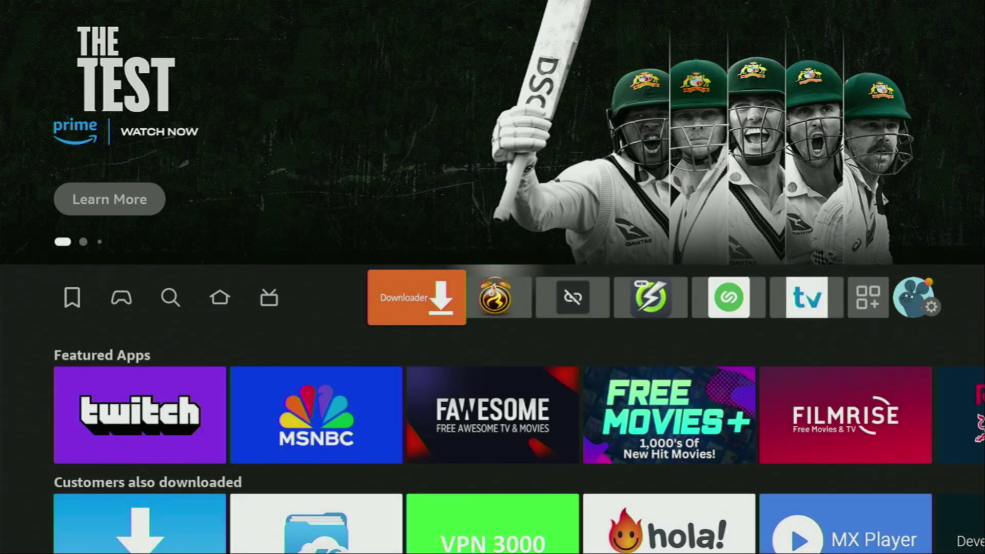
{"action": "key", "text": "Left"}
{"action": "key", "text": "Left"}
{"action": "key", "text": "Left"}
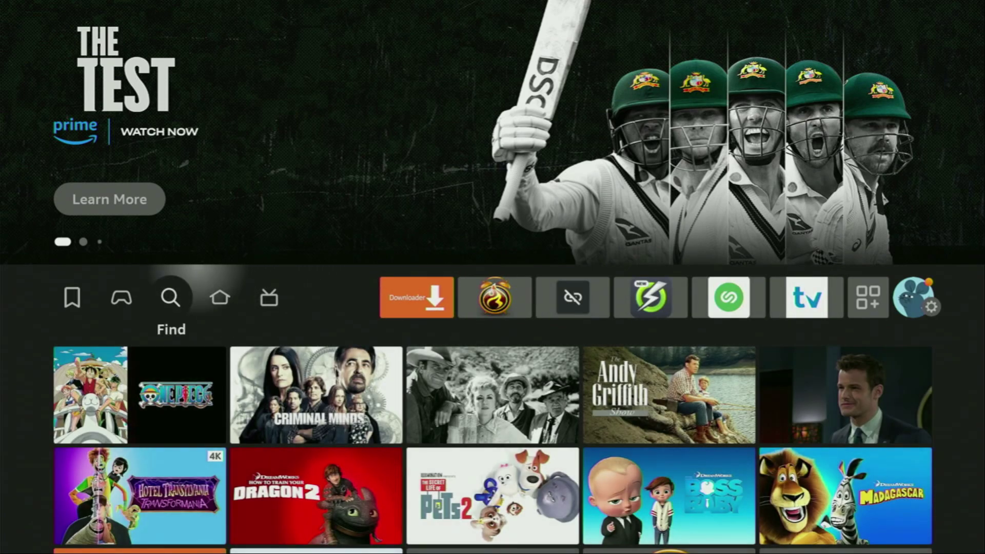
{"action": "key", "text": "Down"}
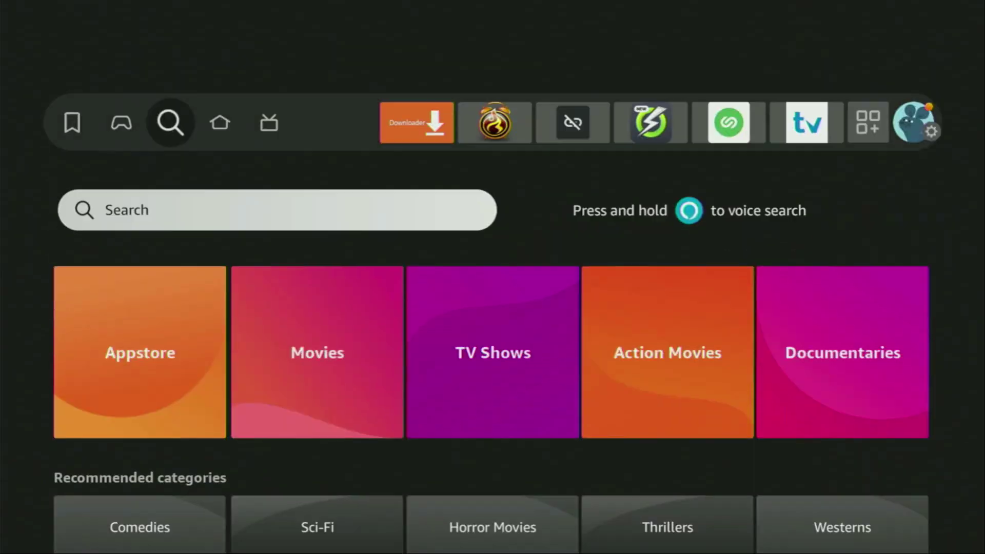
{"action": "key", "text": "Return"}
Step: Enter "Do" as the search text and choose the Downloader suggestion
{"action": "key", "text": "Right"}
{"action": "key", "text": "Right"}
{"action": "key", "text": "Right"}
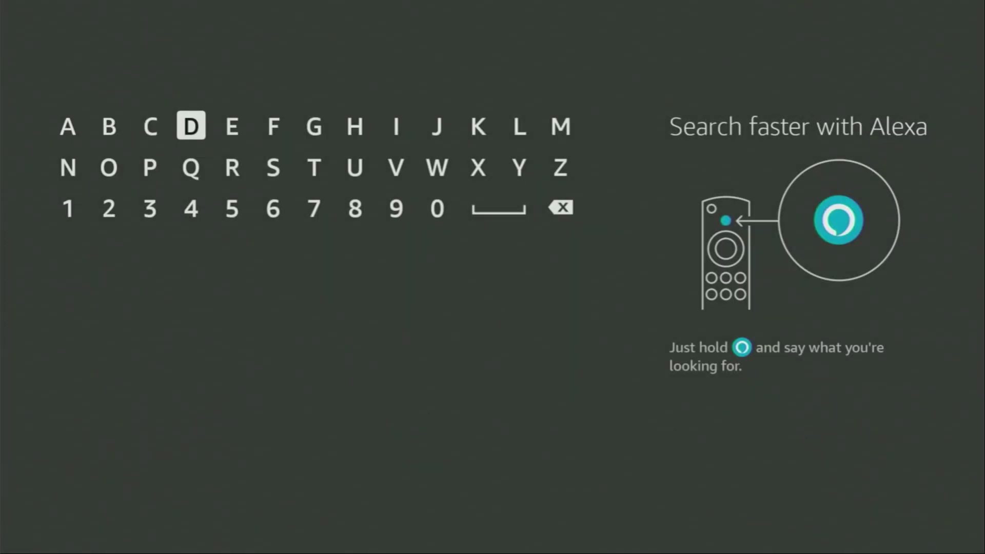
{"action": "key", "text": "Return"}
{"action": "key", "text": "Down"}
{"action": "key", "text": "Left"}
{"action": "key", "text": "Left"}
{"action": "key", "text": "Return"}
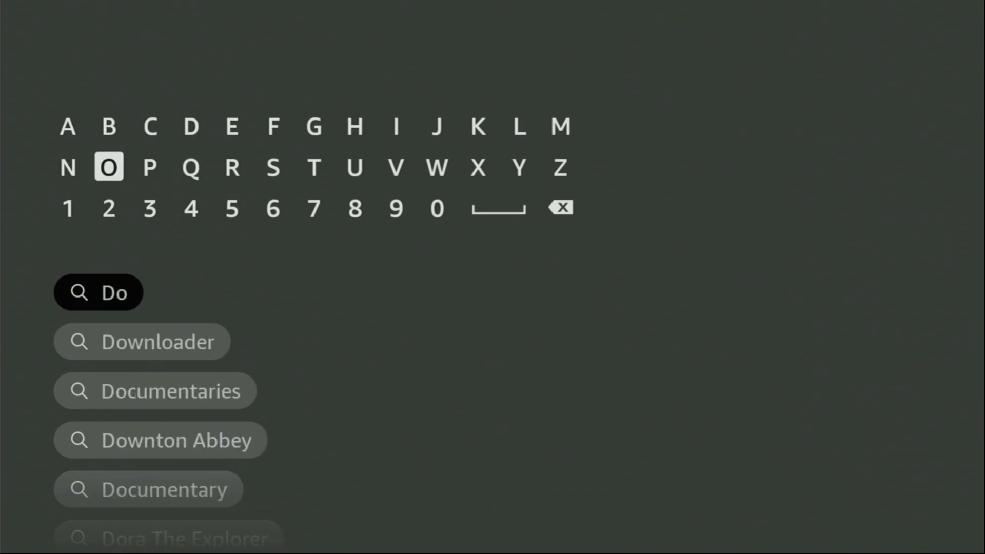
{"action": "key", "text": "Down"}
{"action": "key", "text": "Down"}
{"action": "key", "text": "Down"}
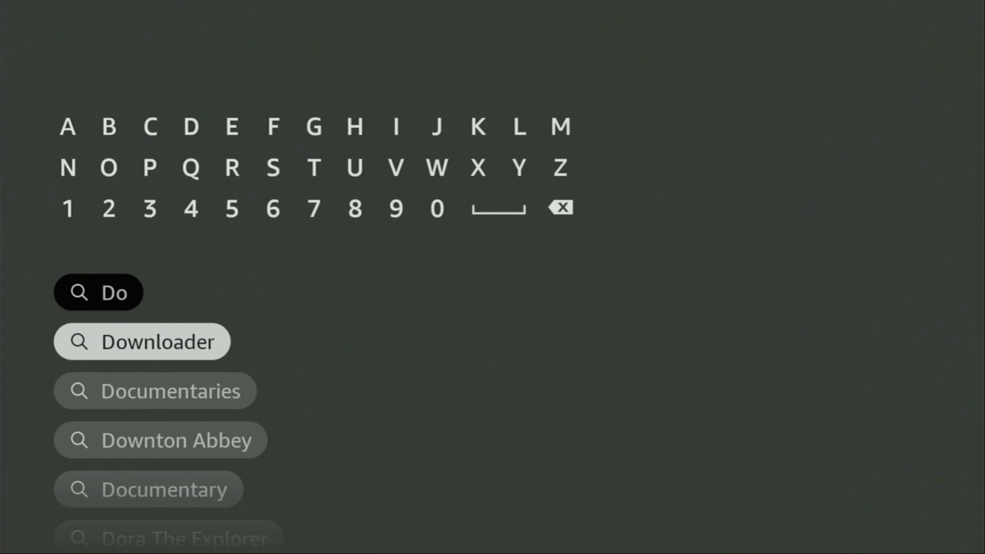
{"action": "key", "text": "Return"}
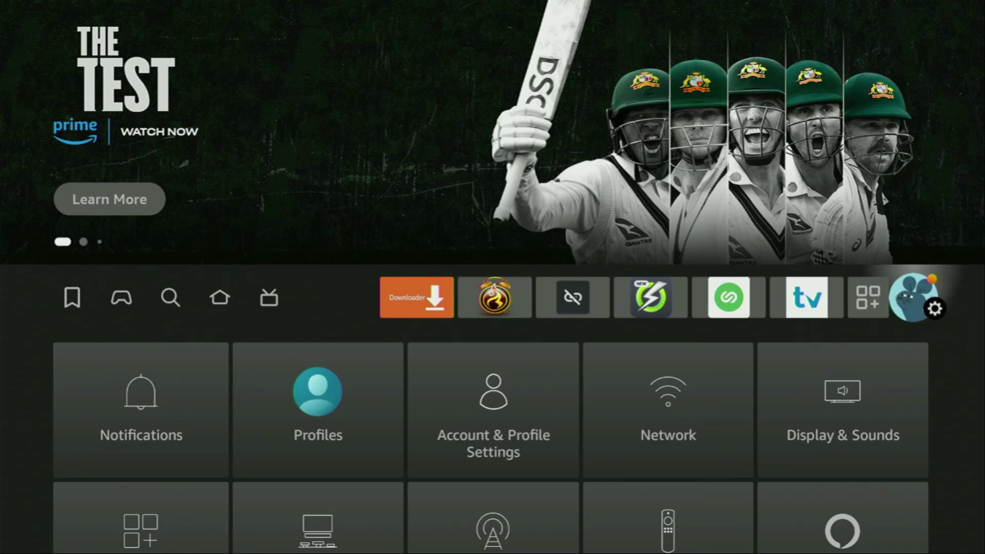
Step: Open the My Fire TV section of the device settings
{"action": "key", "text": "Down"}
{"action": "key", "text": "Down"}
{"action": "key", "text": "Down"}
{"action": "key", "text": "Right"}
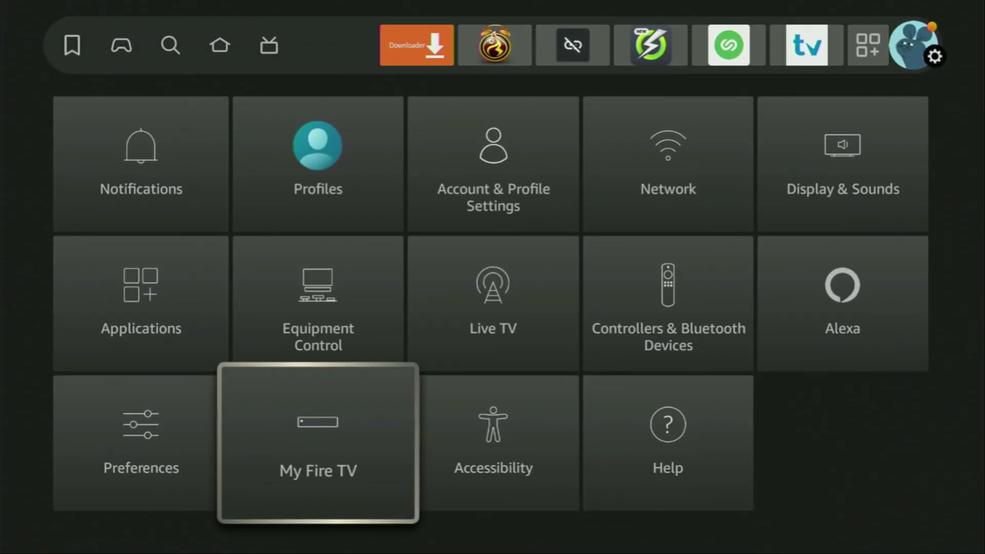
{"action": "key", "text": "Return"}
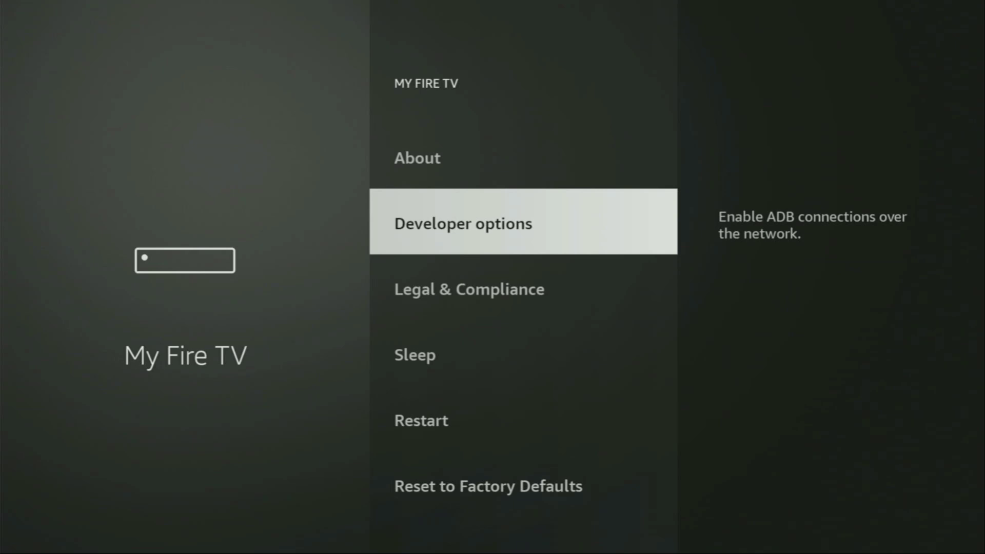
Step: Look through the My Fire TV entries from About to Reset to Factory Defaults, checking for Developer options
{"action": "key", "text": "Down"}
{"action": "key", "text": "Down"}
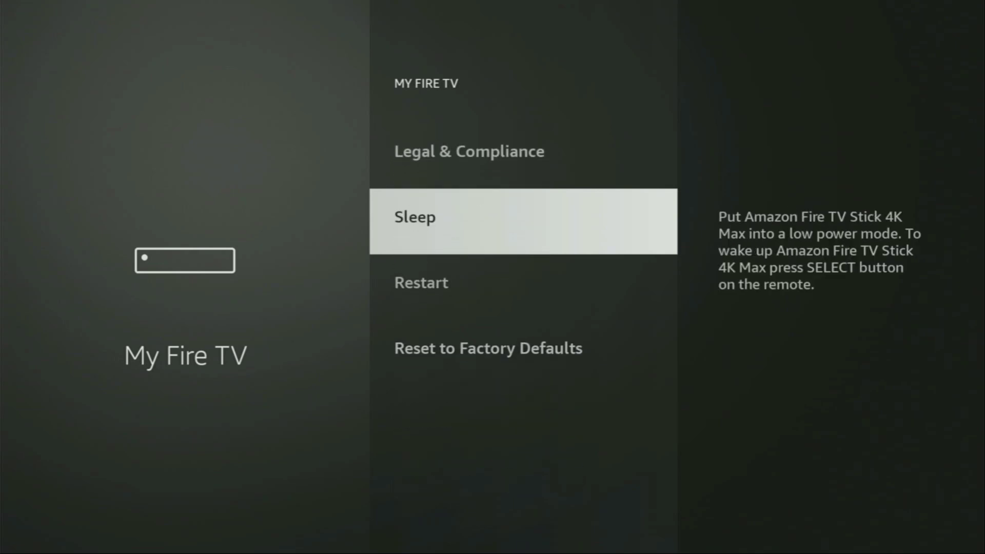
{"action": "key", "text": "Down"}
{"action": "key", "text": "Down"}
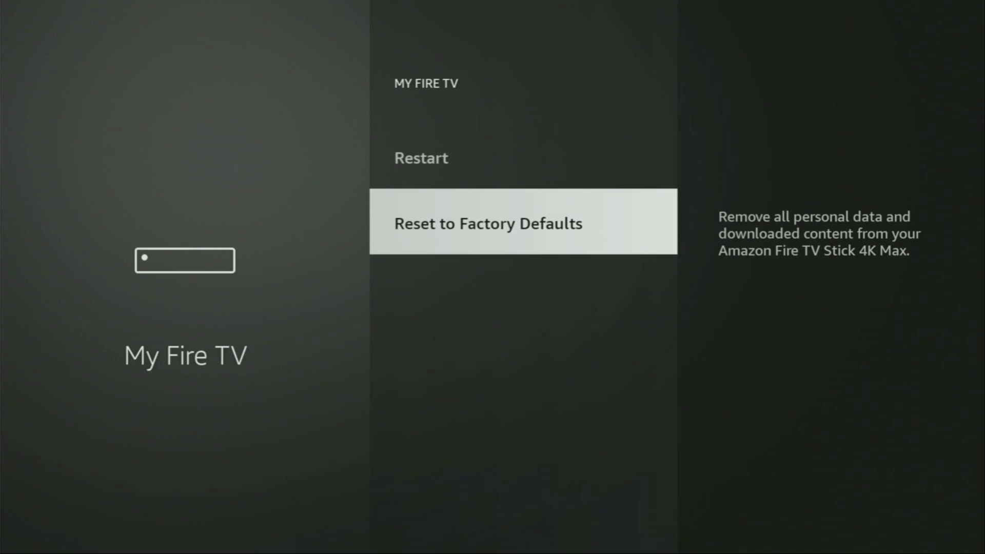
{"action": "key", "text": "Up"}
{"action": "key", "text": "Up"}
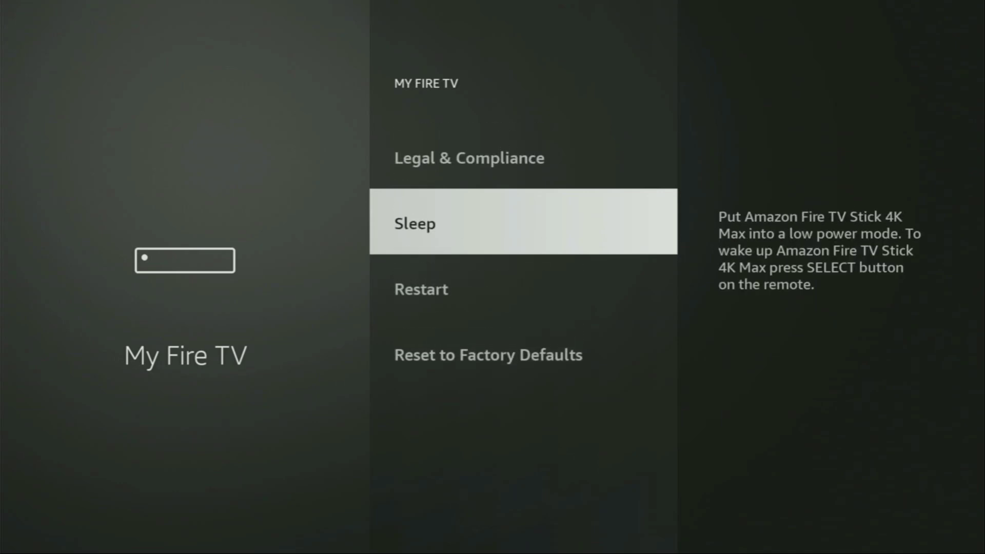
{"action": "key", "text": "Up"}
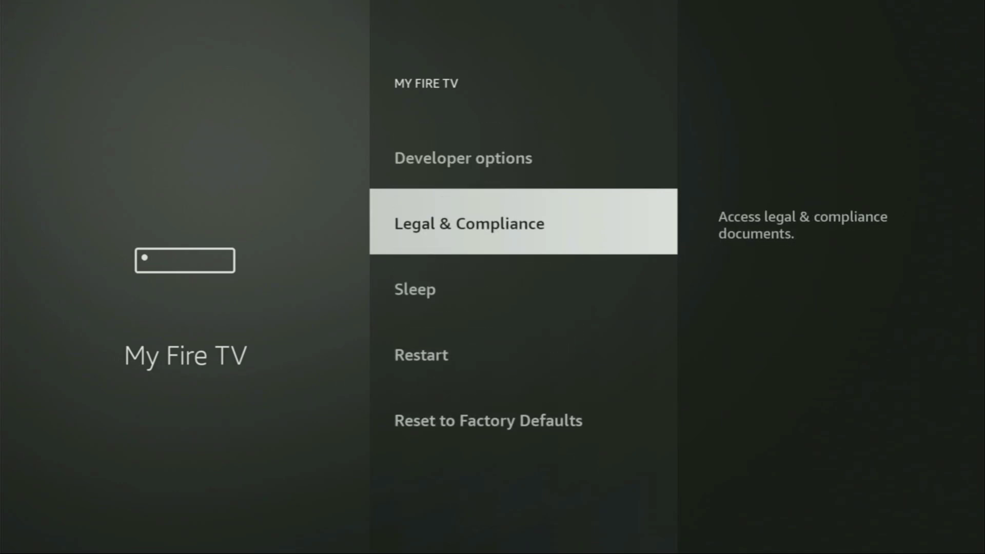
{"action": "key", "text": "Up"}
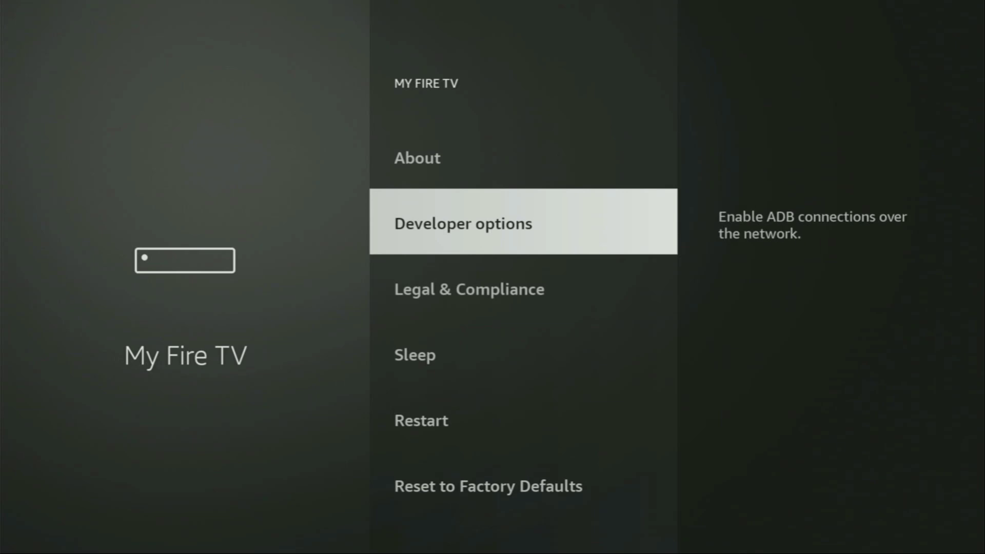
{"action": "key", "text": "Up"}
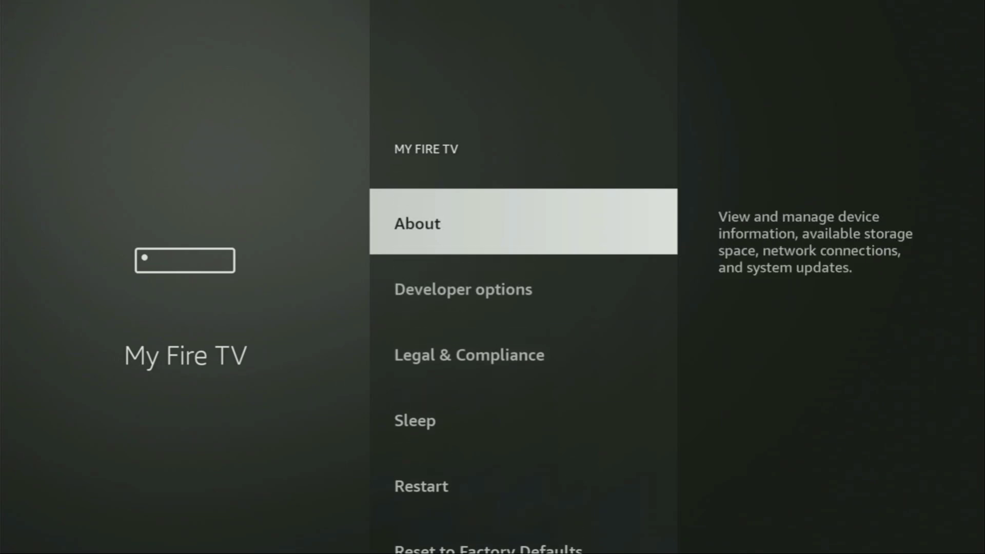
{"action": "key", "text": "Down"}
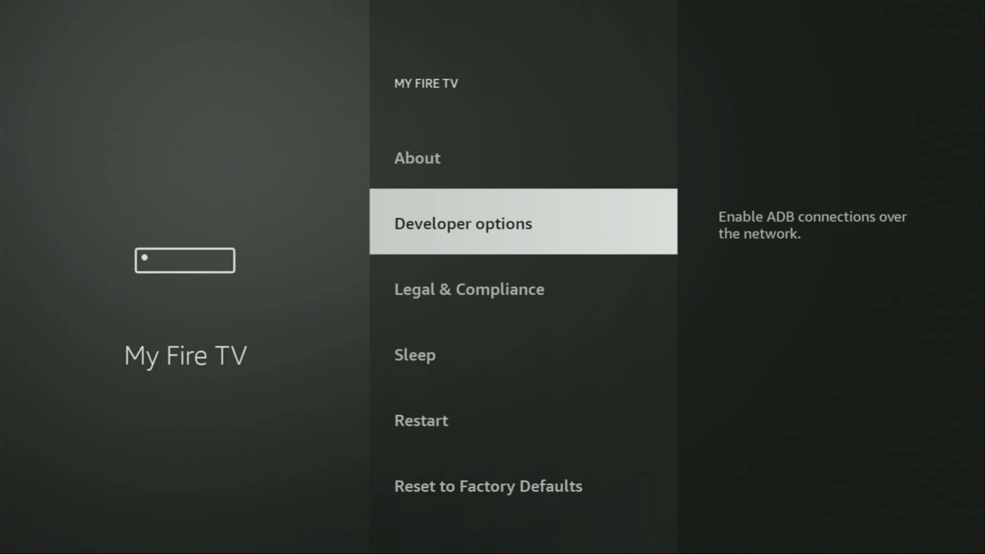
Step: Try to unlock developer mode by repeatedly selecting the Fire TV Stick 4K Max entry under About
{"action": "key", "text": "Up"}
{"action": "key", "text": "Return"}
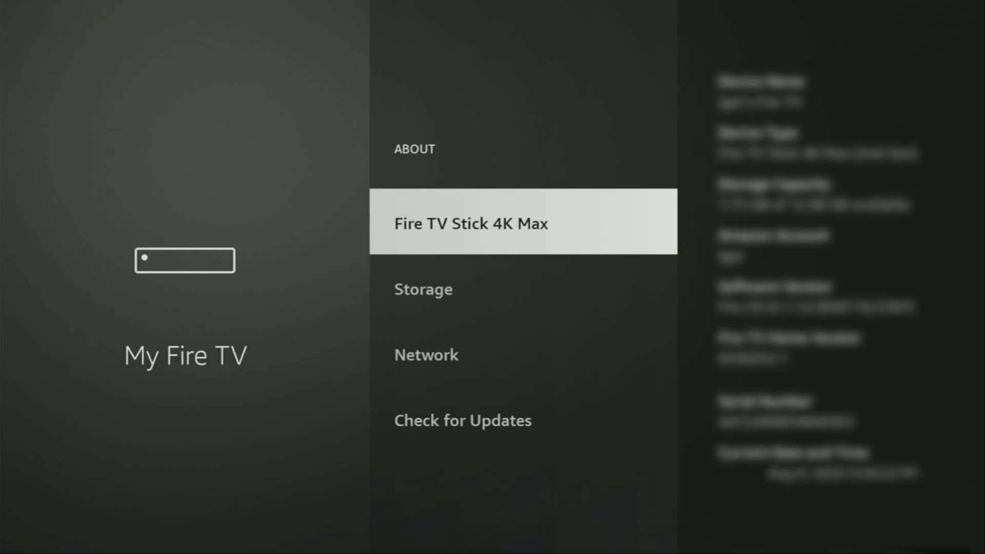
{"action": "key", "text": "Return"}
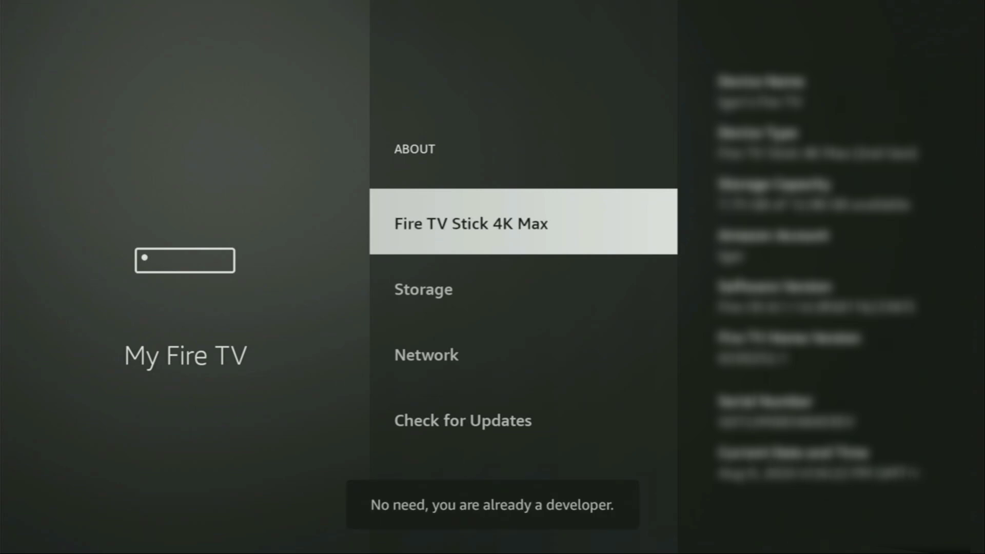
{"action": "key", "text": "Return"}
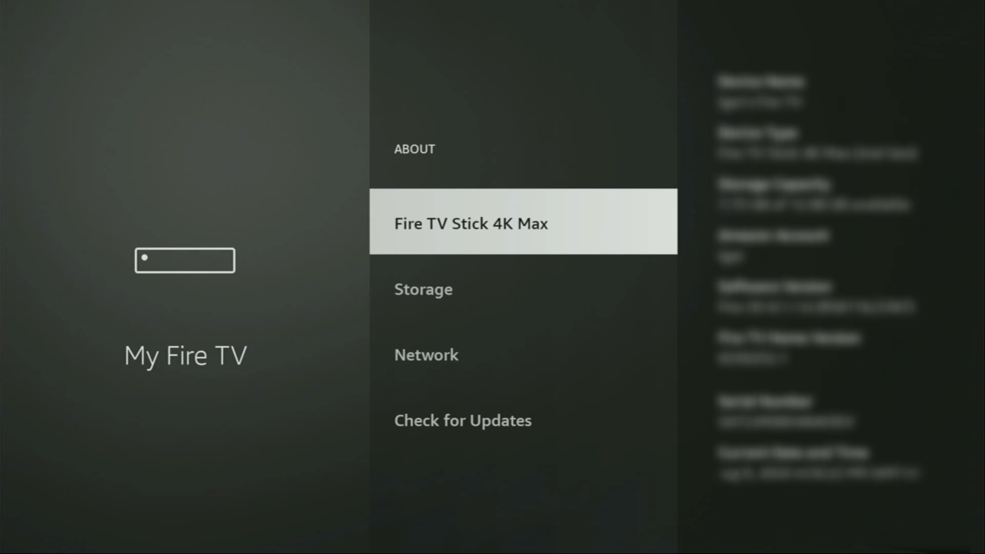
Step: Go back to My Fire TV and open the Install unknown apps list within Developer options
{"action": "key", "text": "Escape"}
{"action": "key", "text": "Down"}
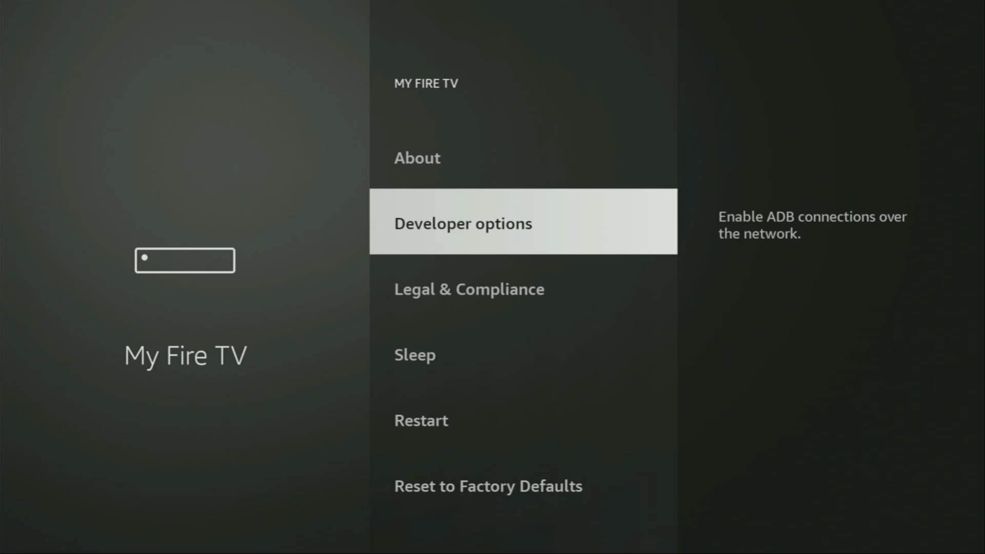
{"action": "key", "text": "Return"}
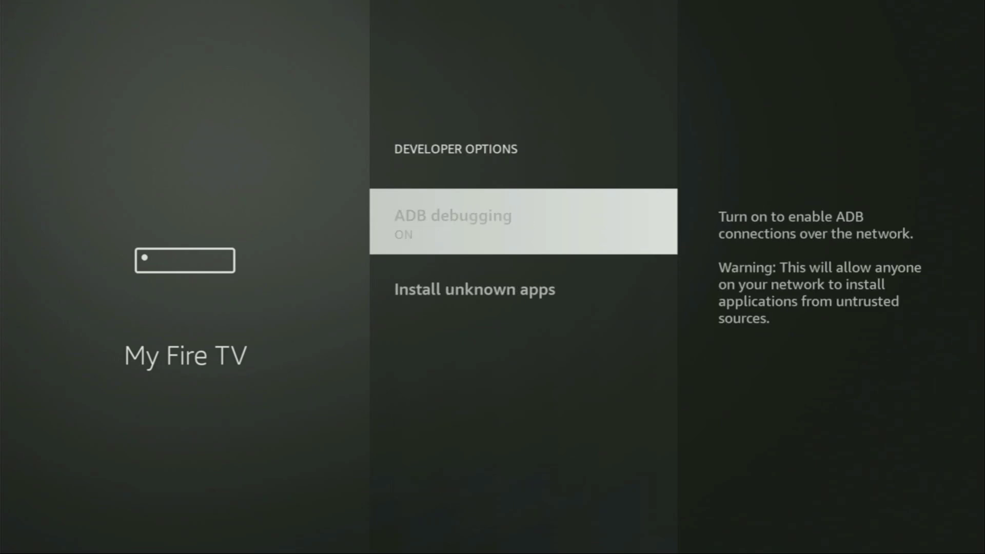
{"action": "key", "text": "Down"}
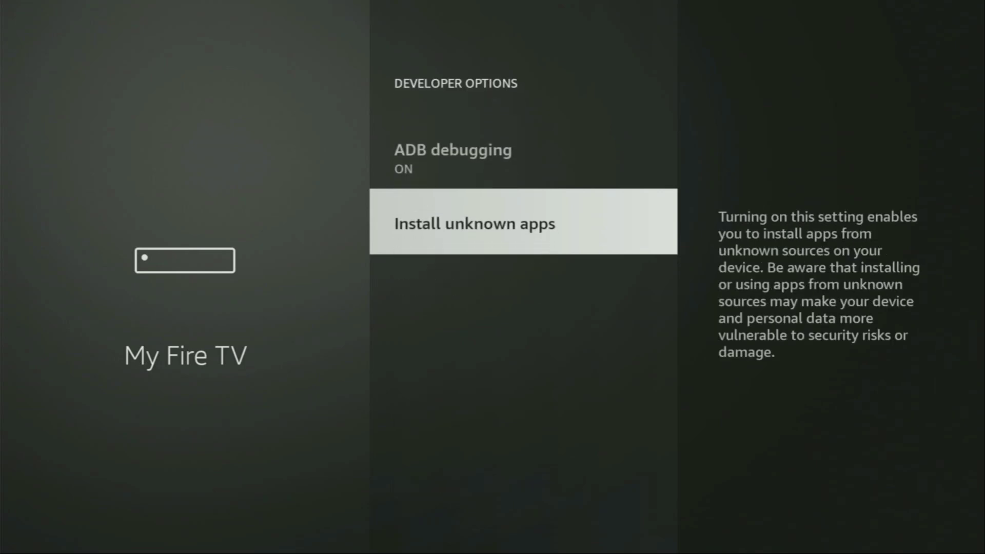
{"action": "key", "text": "Return"}
Step: Examine which apps, including Downloader, AppLinked and APKTime, are allowed to install unknown apps
{"action": "key", "text": "Down"}
{"action": "key", "text": "Down"}
{"action": "key", "text": "Down"}
{"action": "key", "text": "Down"}
{"action": "key", "text": "Down"}
{"action": "key", "text": "Down"}
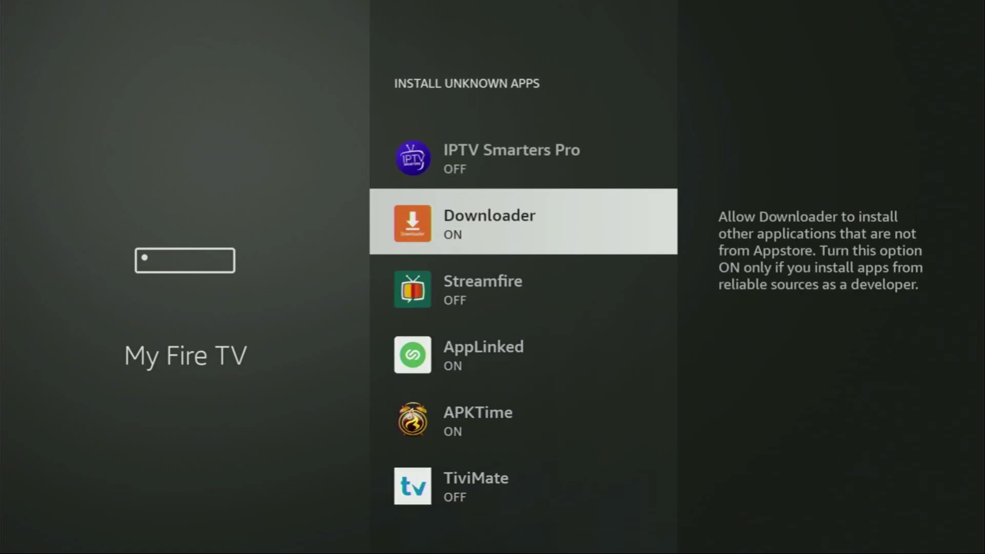
{"action": "key", "text": "Down"}
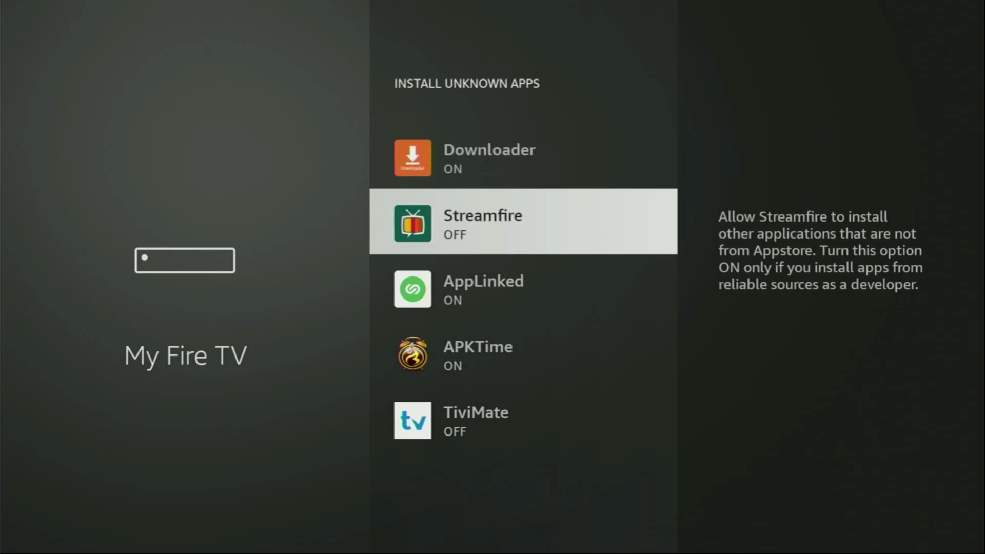
{"action": "key", "text": "Down"}
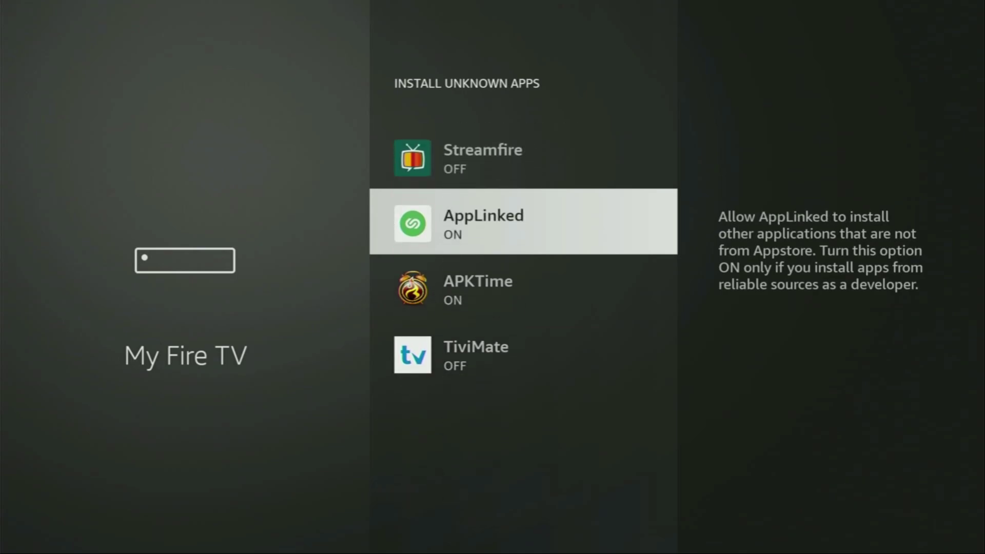
{"action": "key", "text": "Down"}
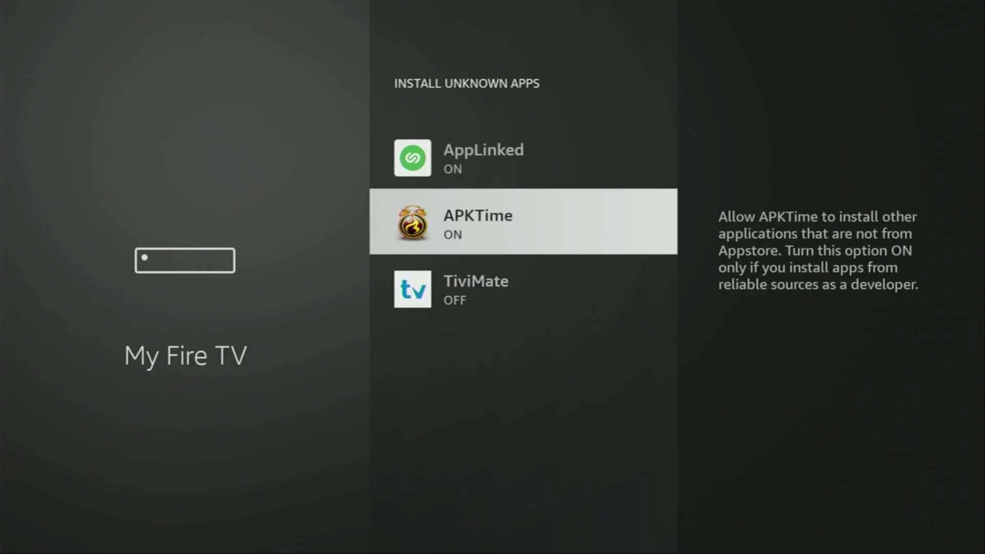
{"action": "key", "text": "Up"}
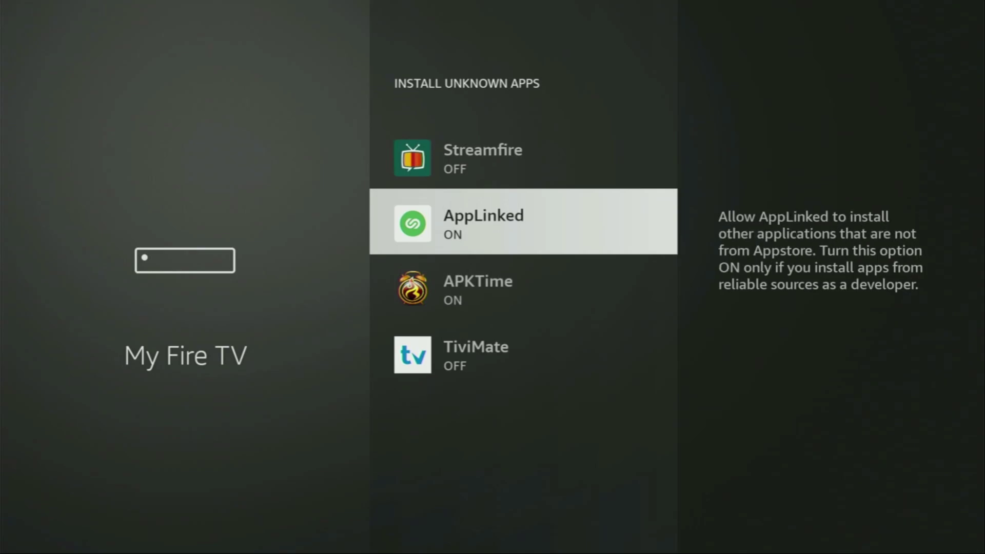
{"action": "key", "text": "Up"}
{"action": "key", "text": "Up"}
{"action": "key", "text": "Up"}
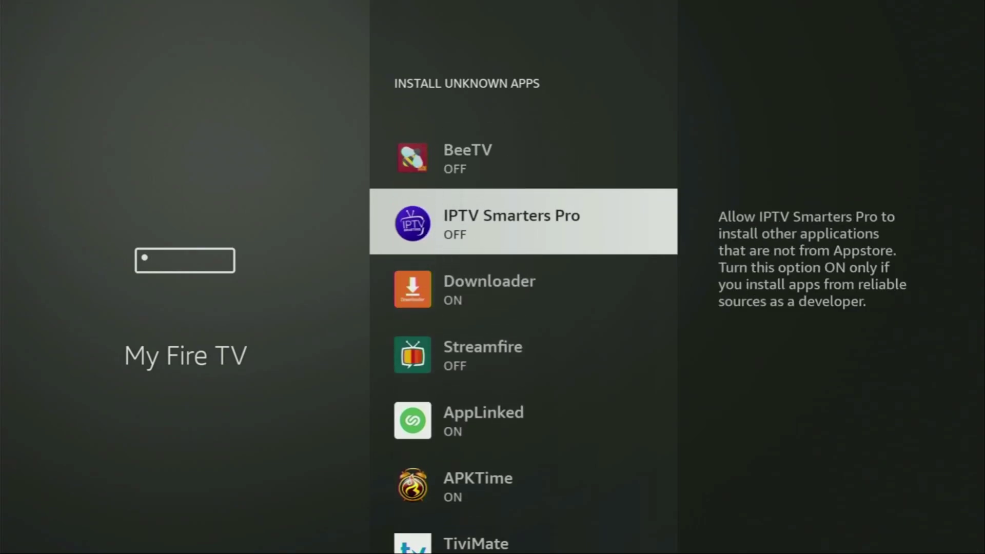
{"action": "key", "text": "Up"}
{"action": "key", "text": "Up"}
{"action": "key", "text": "Up"}
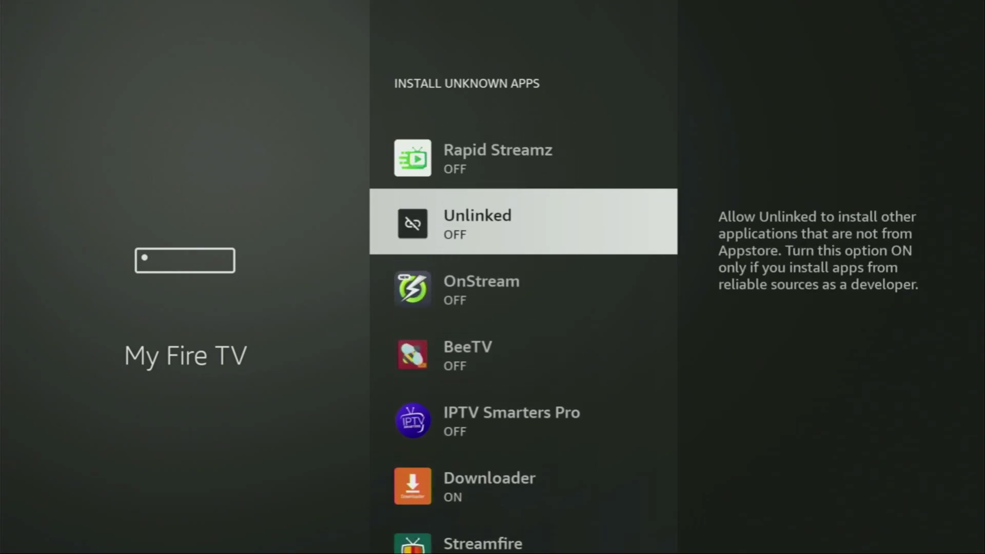
{"action": "key", "text": "Up"}
{"action": "key", "text": "Up"}
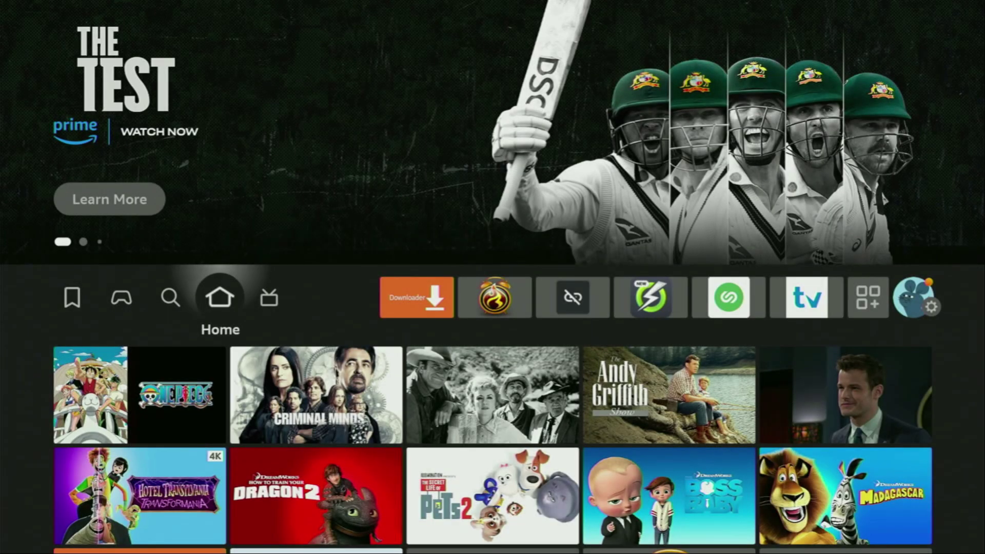
Step: Open the full Your Apps & Channels list from the home screen
{"action": "key", "text": "Right"}
{"action": "key", "text": "Right"}
{"action": "key", "text": "Right"}
{"action": "key", "text": "Right"}
{"action": "key", "text": "Right"}
{"action": "key", "text": "Right"}
{"action": "key", "text": "Right"}
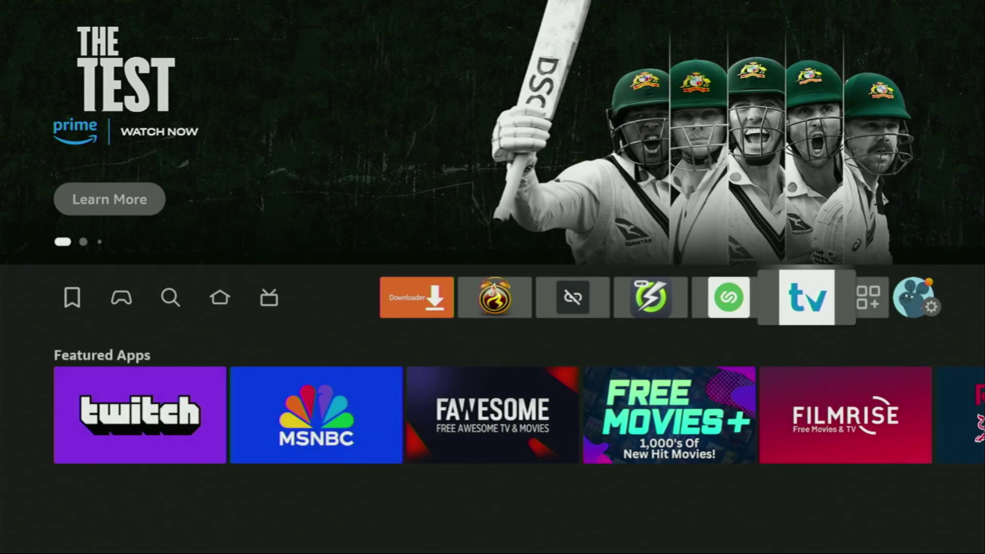
{"action": "key", "text": "Right"}
{"action": "key", "text": "Return"}
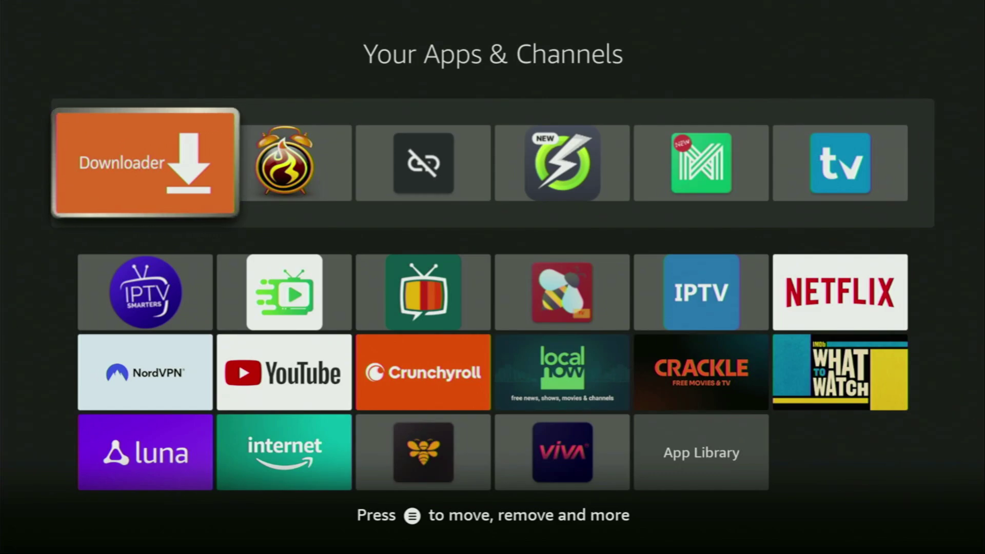
Step: Launch NordVPN and bring up its main navigation from the country server list
{"action": "key", "text": "Down"}
{"action": "key", "text": "Down"}
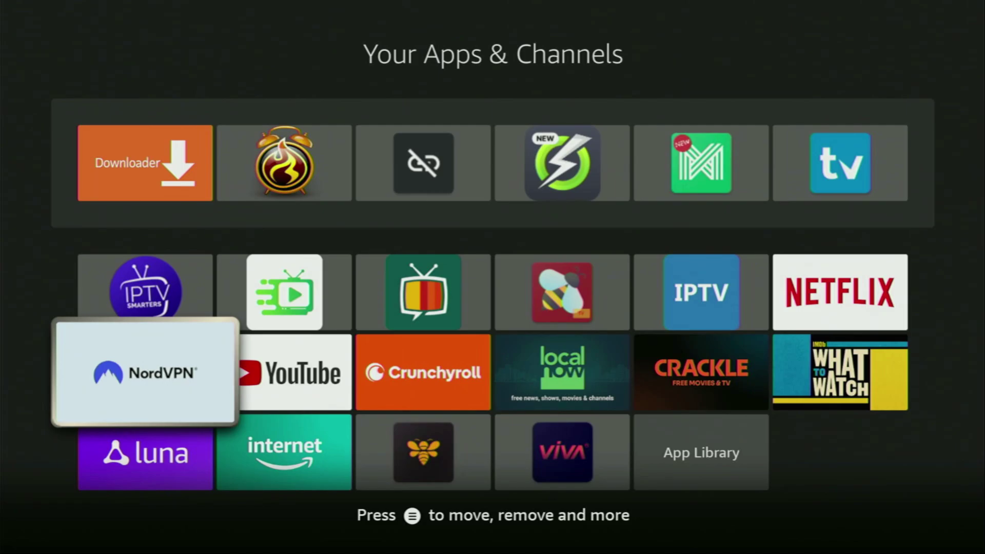
{"action": "key", "text": "Return"}
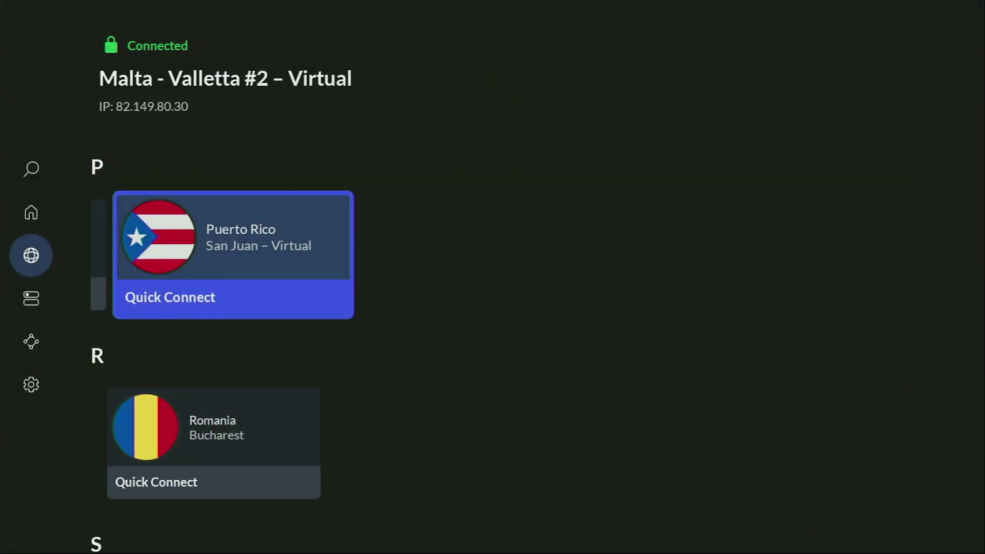
{"action": "key", "text": "Down"}
{"action": "key", "text": "Left"}
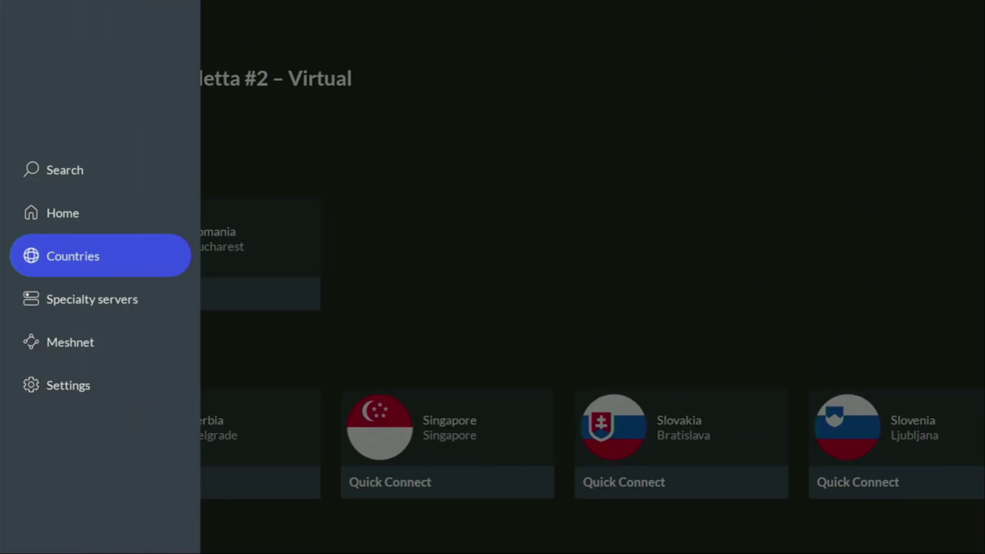
Step: Browse the NordVPN country servers in the U - V and T groups
{"action": "key", "text": "Right"}
{"action": "key", "text": "Down"}
{"action": "key", "text": "Down"}
{"action": "key", "text": "Down"}
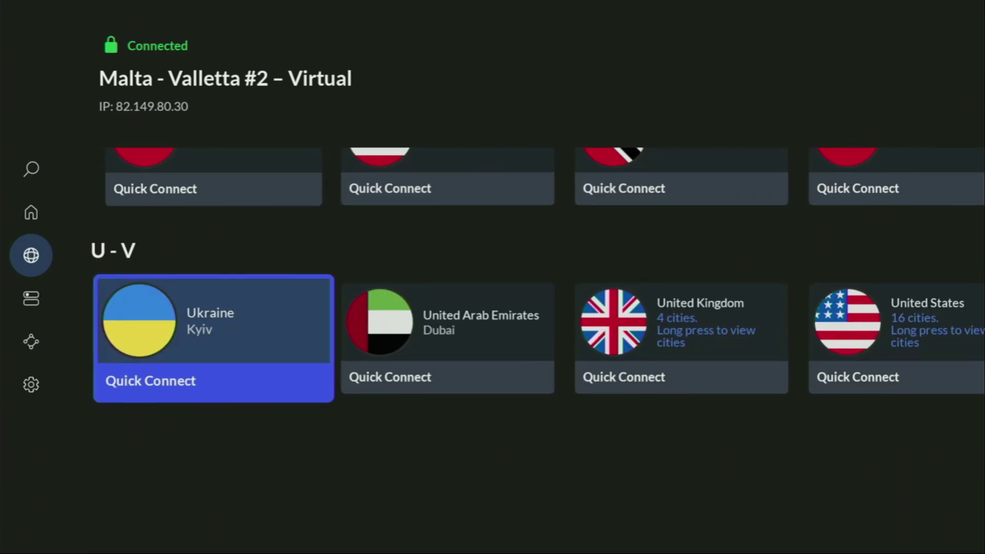
{"action": "key", "text": "Right"}
{"action": "key", "text": "Right"}
{"action": "key", "text": "Right"}
{"action": "key", "text": "Right"}
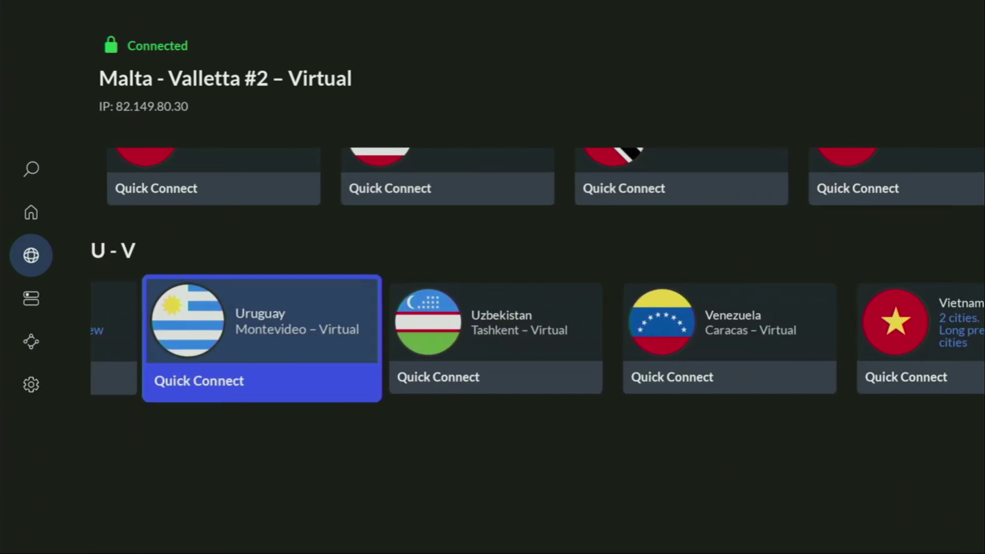
{"action": "key", "text": "Right"}
{"action": "key", "text": "Up"}
{"action": "key", "text": "Right"}
{"action": "key", "text": "Right"}
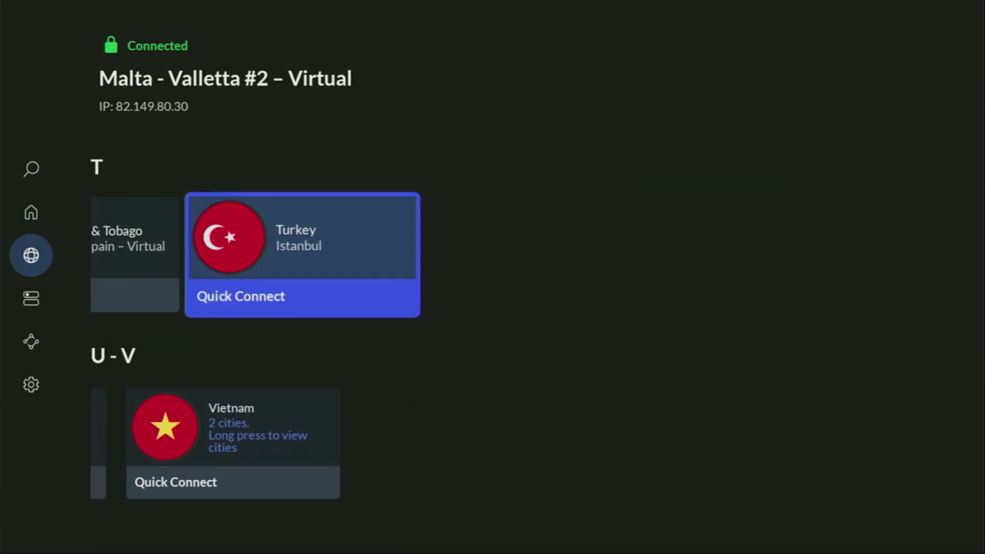
Step: Look through the country servers listed under R and P, back to the start of the P group
{"action": "key", "text": "Up"}
{"action": "key", "text": "Up"}
{"action": "key", "text": "Up"}
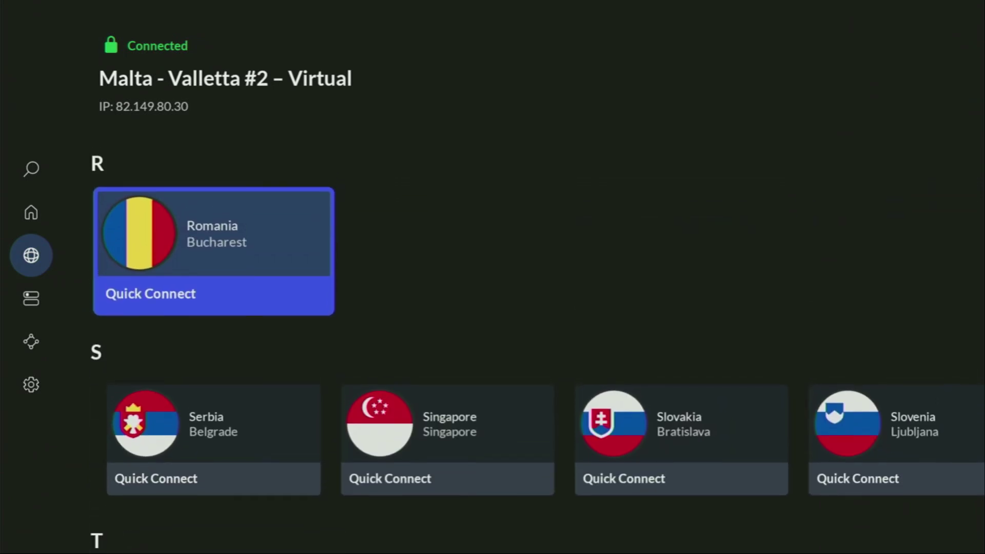
{"action": "key", "text": "Left"}
{"action": "key", "text": "Left"}
{"action": "key", "text": "Left"}
{"action": "key", "text": "Left"}
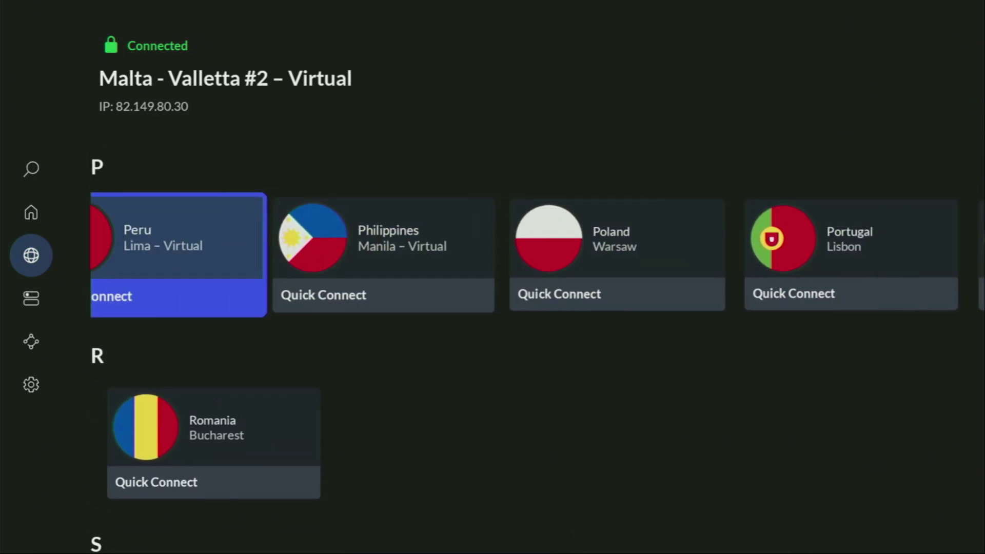
{"action": "key", "text": "Left"}
{"action": "key", "text": "Left"}
{"action": "key", "text": "Left"}
{"action": "key", "text": "Left"}
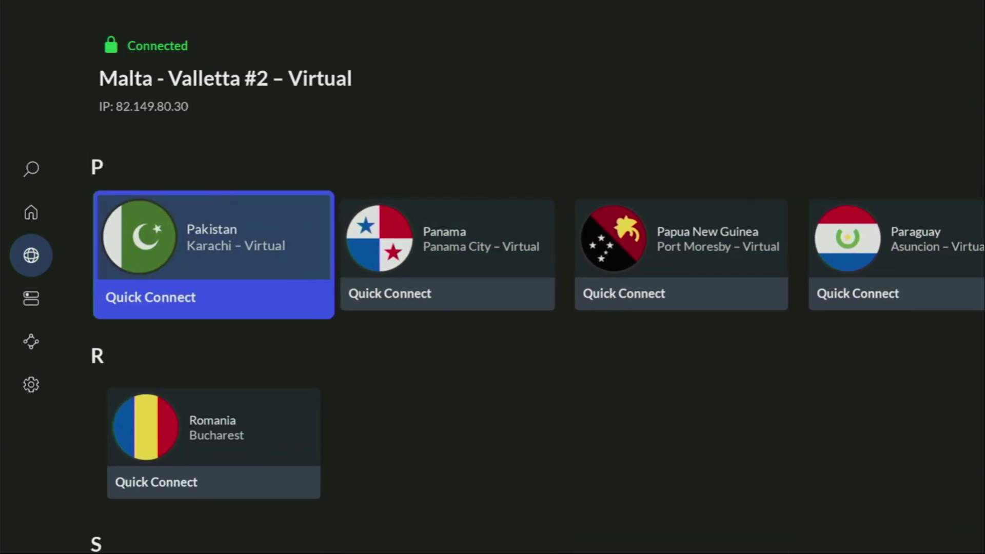
Step: Review the suggested servers on the NordVPN home page and open the full country list from there
{"action": "key", "text": "Up"}
{"action": "key", "text": "Right"}
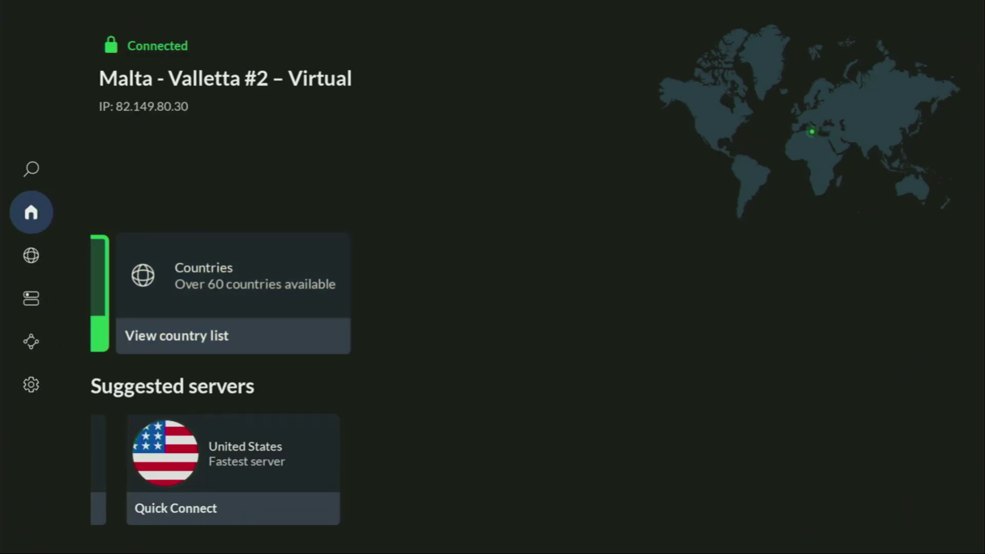
{"action": "key", "text": "Down"}
{"action": "key", "text": "Left"}
{"action": "key", "text": "Left"}
{"action": "key", "text": "Left"}
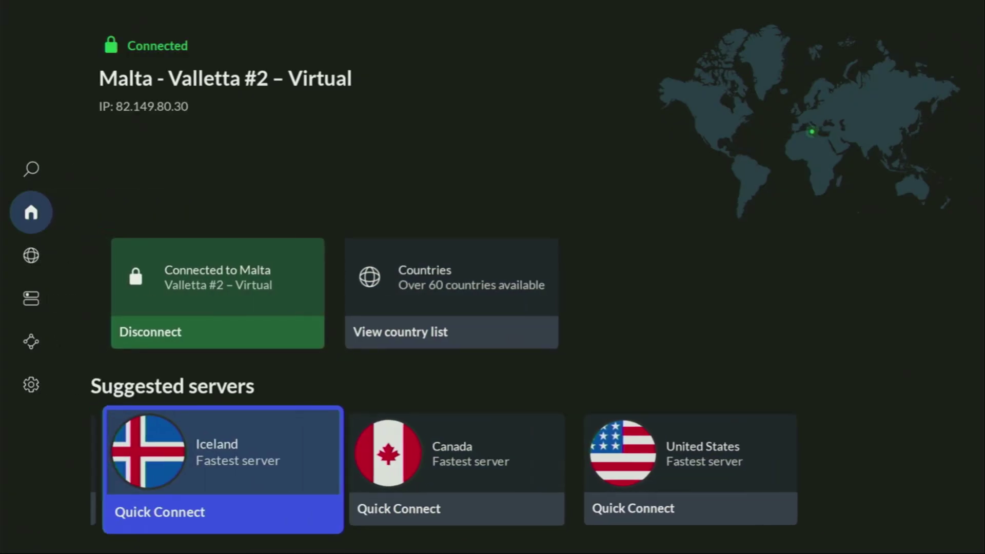
{"action": "key", "text": "Up"}
{"action": "key", "text": "Right"}
{"action": "key", "text": "Return"}
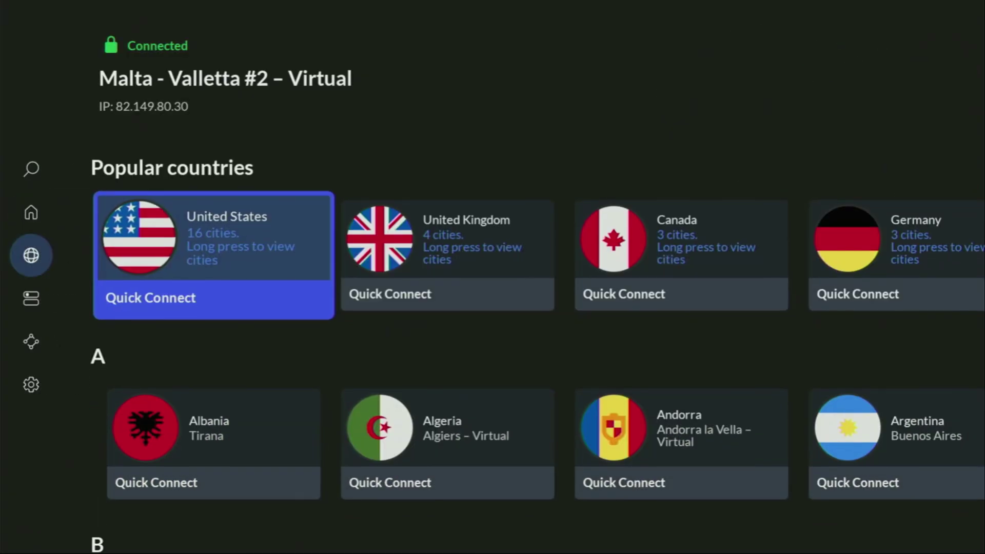
Step: Look over the popular countries and quick-connect to the United States
{"action": "key", "text": "Right"}
{"action": "key", "text": "Right"}
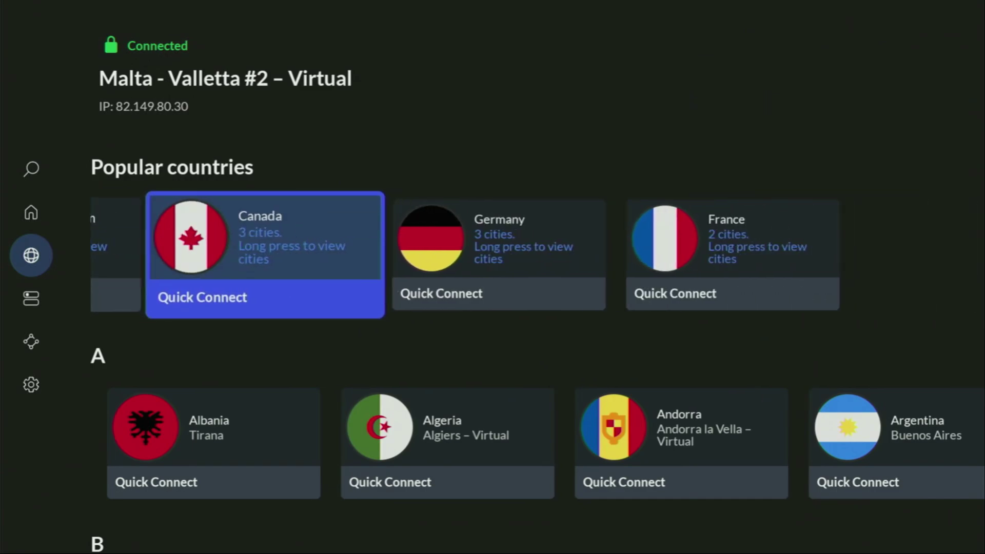
{"action": "key", "text": "Left"}
{"action": "key", "text": "Left"}
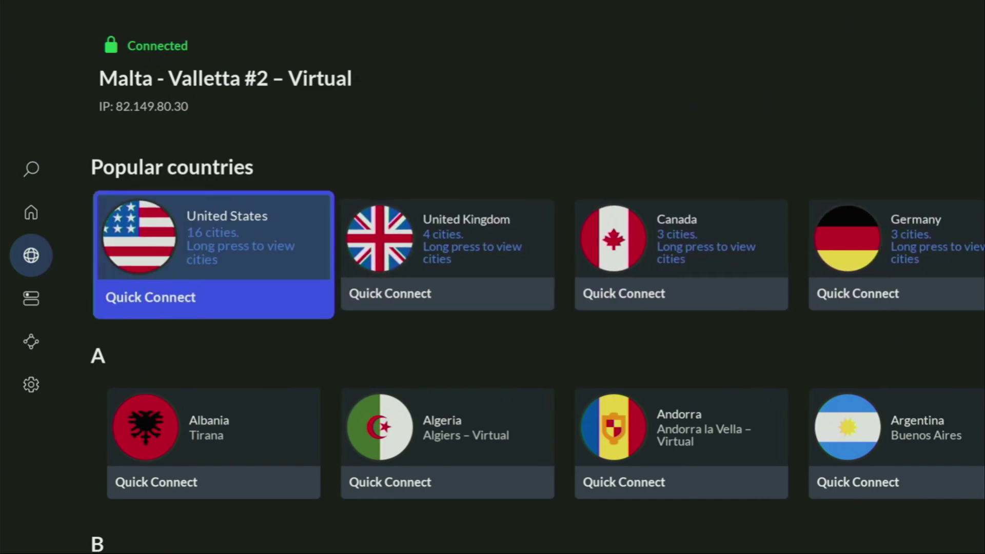
{"action": "key", "text": "Return"}
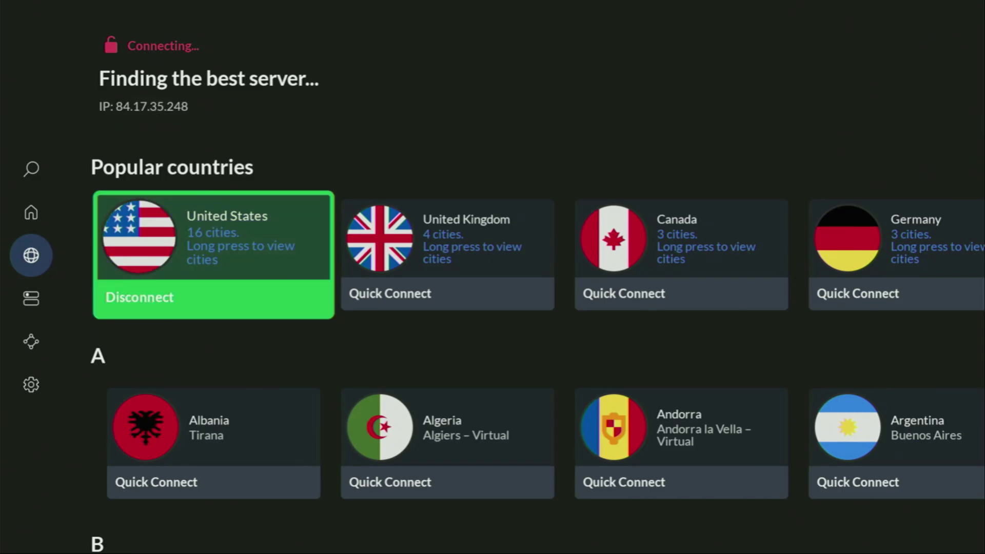
Step: Examine the servers offered under Popular countries and in the A group, ending at the B group
{"action": "key", "text": "Down"}
{"action": "key", "text": "Right"}
{"action": "key", "text": "Right"}
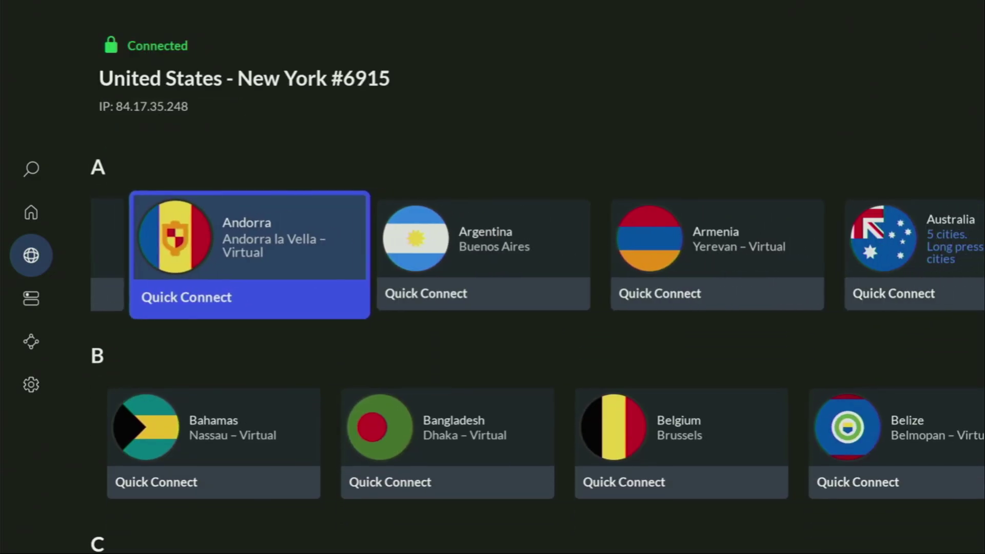
{"action": "key", "text": "Up"}
{"action": "key", "text": "Right"}
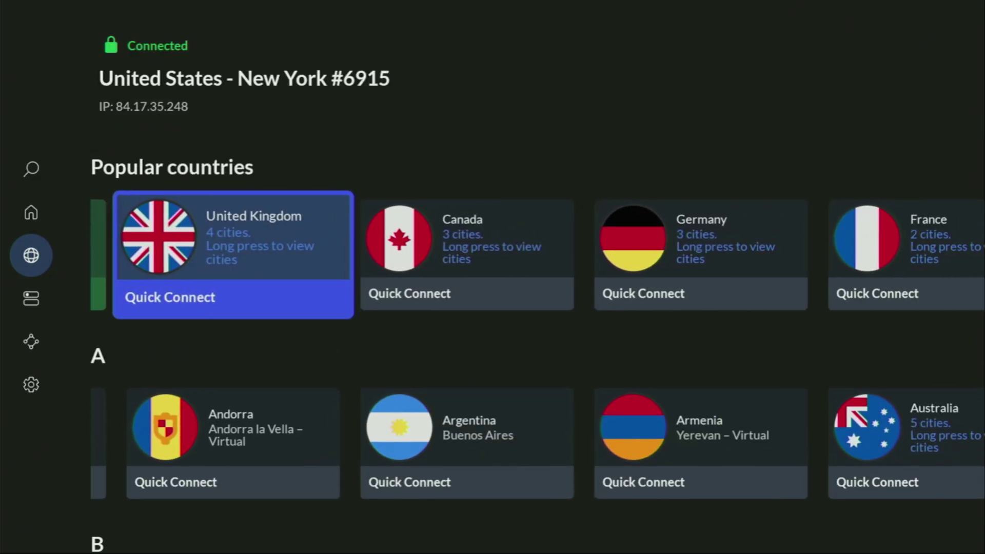
{"action": "key", "text": "Right"}
{"action": "key", "text": "Right"}
{"action": "key", "text": "Down"}
{"action": "key", "text": "Right"}
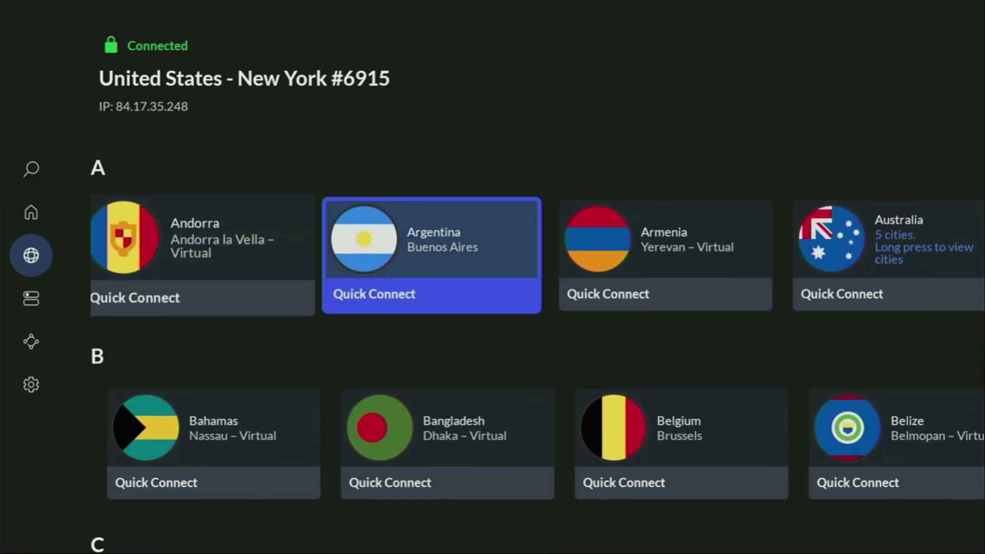
{"action": "key", "text": "Right"}
{"action": "key", "text": "Down"}
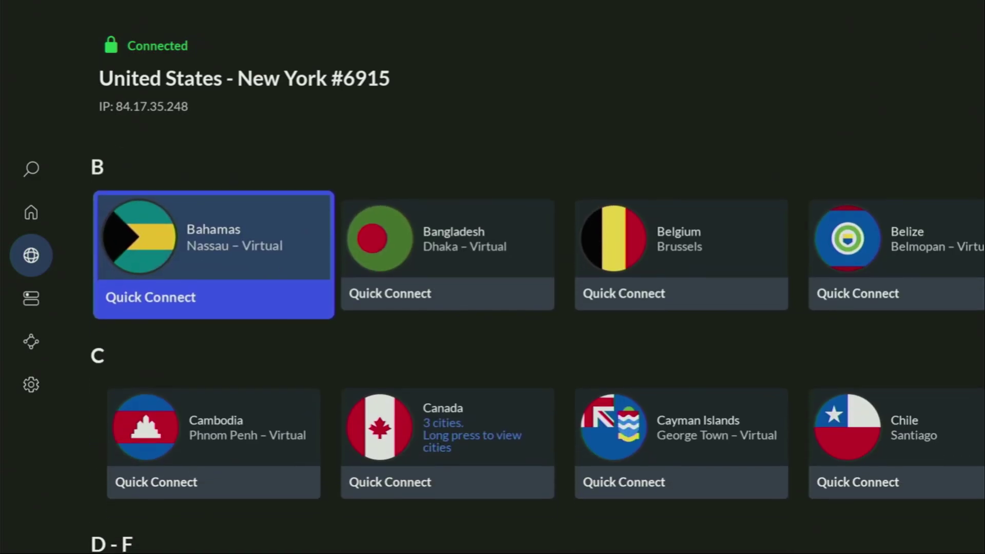
Step: Browse the country servers from the C group through to the L group, including the J - K entries
{"action": "key", "text": "Down"}
{"action": "key", "text": "Down"}
{"action": "key", "text": "Down"}
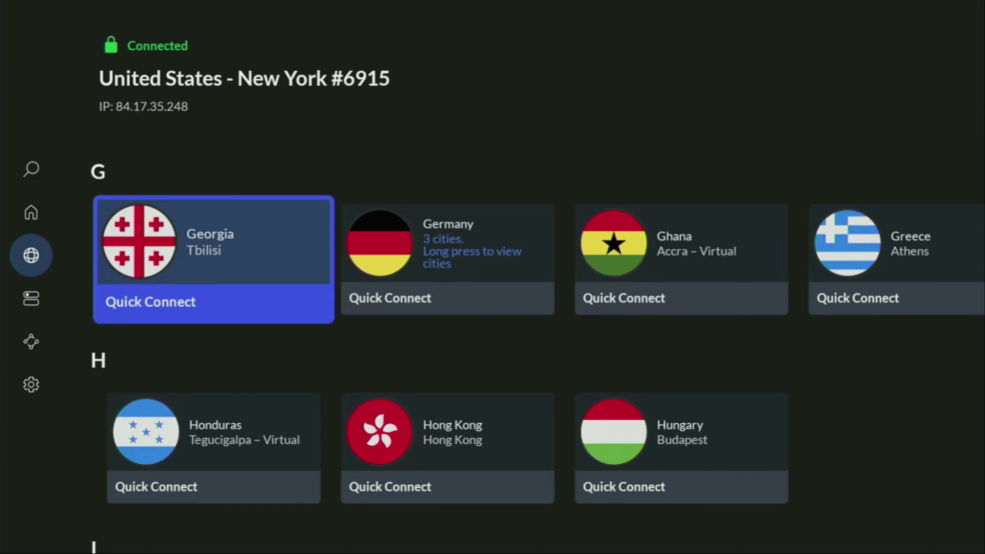
{"action": "key", "text": "Down"}
{"action": "key", "text": "Down"}
{"action": "key", "text": "Right"}
{"action": "key", "text": "Down"}
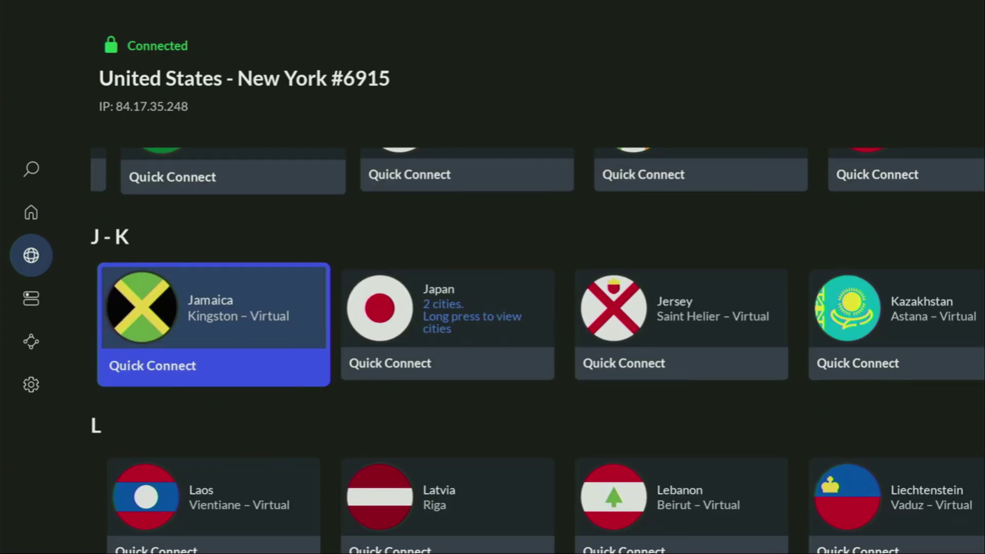
{"action": "key", "text": "Right"}
{"action": "key", "text": "Right"}
{"action": "key", "text": "Right"}
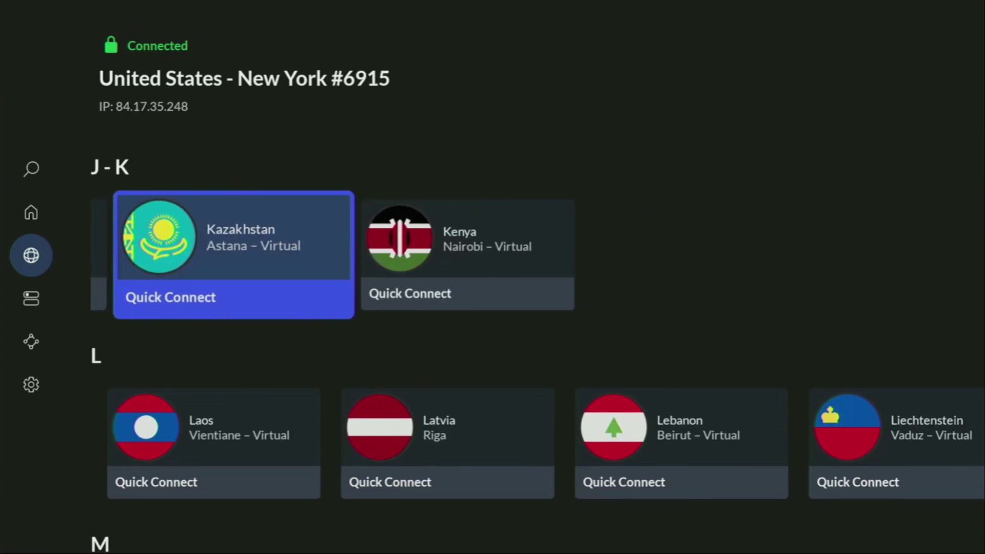
{"action": "key", "text": "Down"}
{"action": "key", "text": "Right"}
{"action": "key", "text": "Right"}
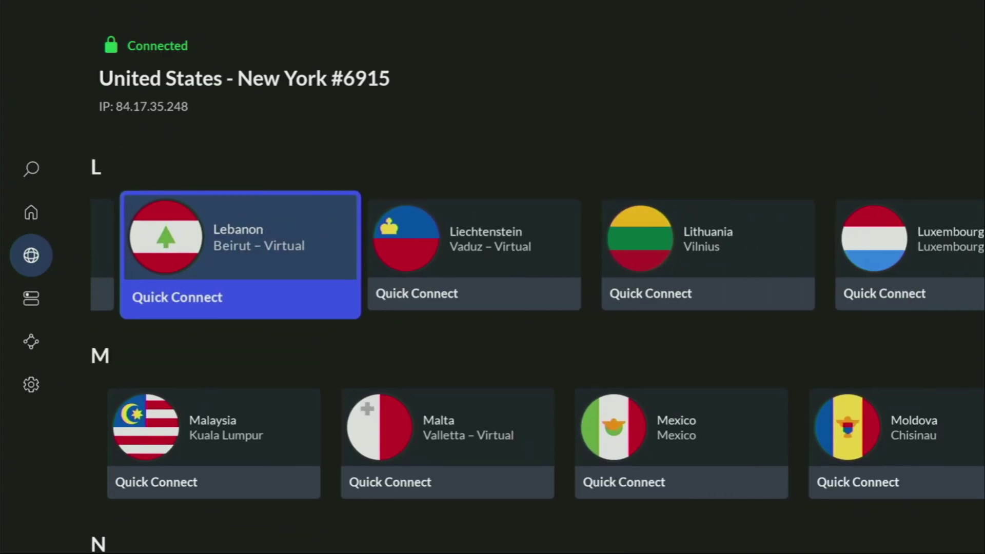
{"action": "key", "text": "Right"}
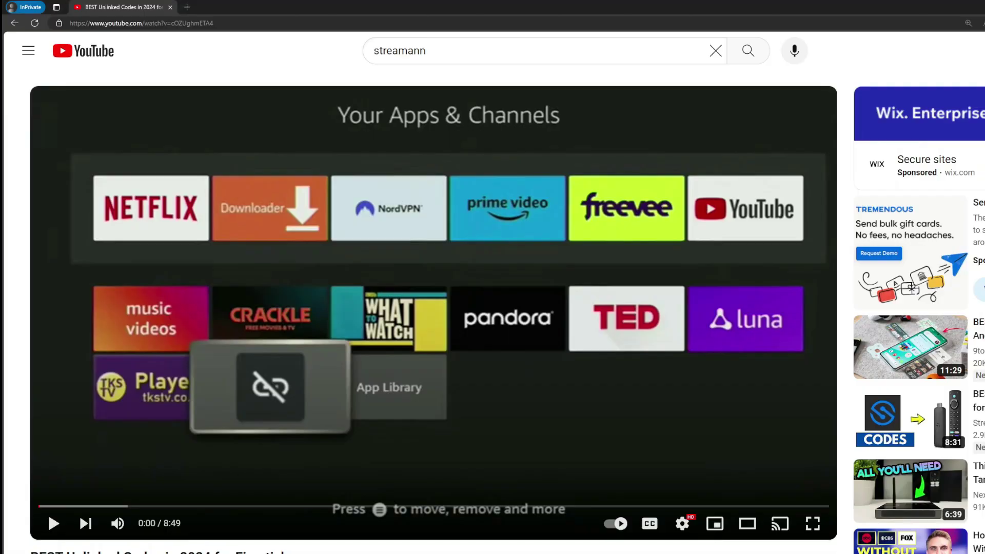
Step: Switch to YouTube, expand the "BEST Unlinked Codes in 2024 for Firesticks" description, and examine the NordVPN offer linked at topvpnoffer.com
{"action": "scroll", "coordinate": [328, 349], "scroll_direction": "down", "scroll_amount": 7}
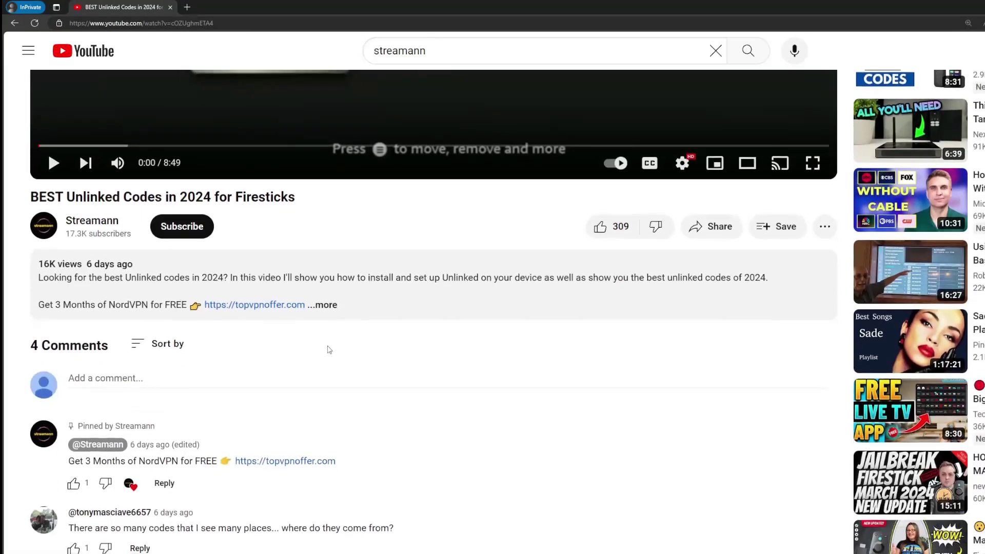
{"action": "left_click", "coordinate": [323, 305]}
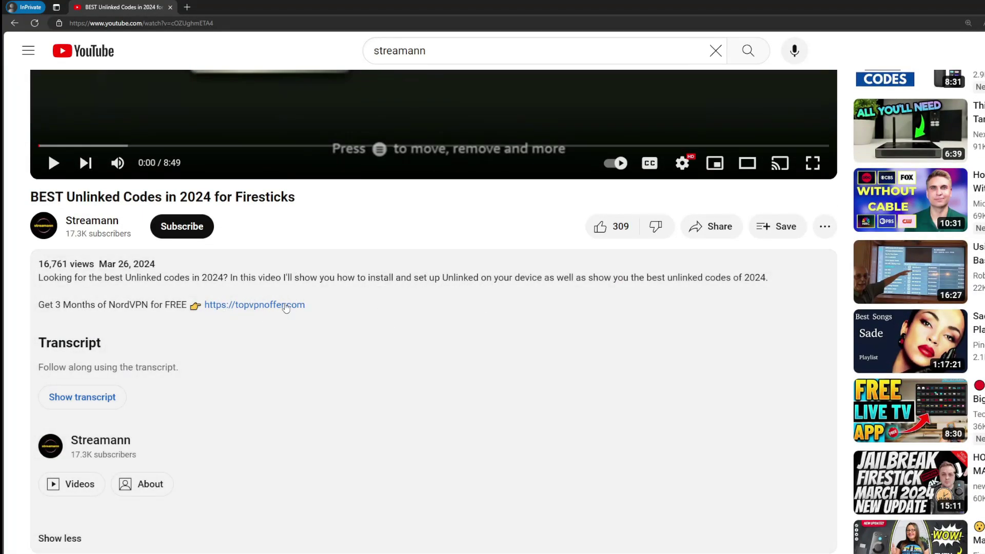
{"action": "scroll", "coordinate": [285, 307], "scroll_direction": "down", "scroll_amount": 5}
{"action": "left_click_drag", "start_coordinate": [333, 430], "coordinate": [241, 431]}
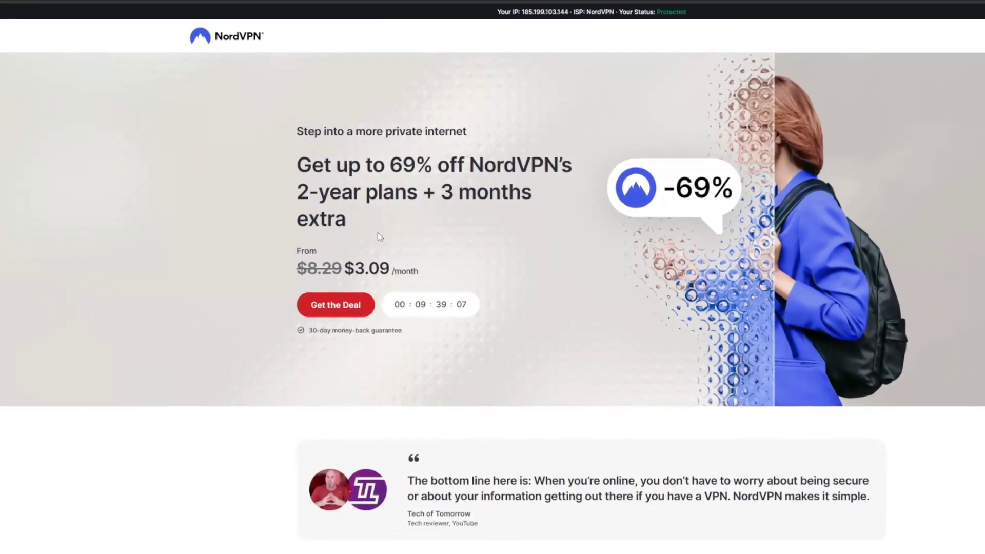
{"action": "left_click_drag", "start_coordinate": [441, 192], "coordinate": [500, 216]}
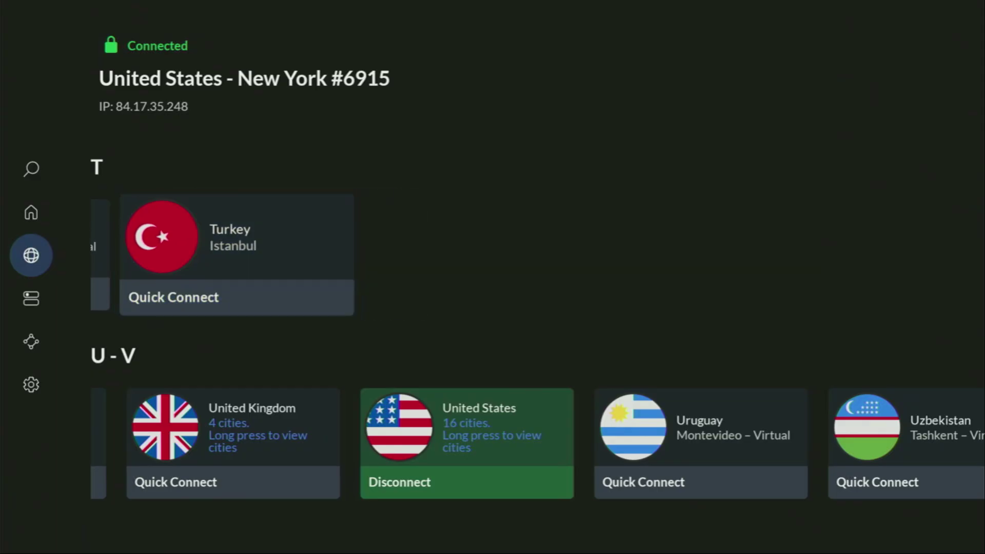
Step: Switch back to NordVPN and browse the country servers upward through the S, P and N groups
{"action": "key", "text": "Up"}
{"action": "key", "text": "Up"}
{"action": "key", "text": "Right"}
{"action": "key", "text": "Right"}
{"action": "key", "text": "Right"}
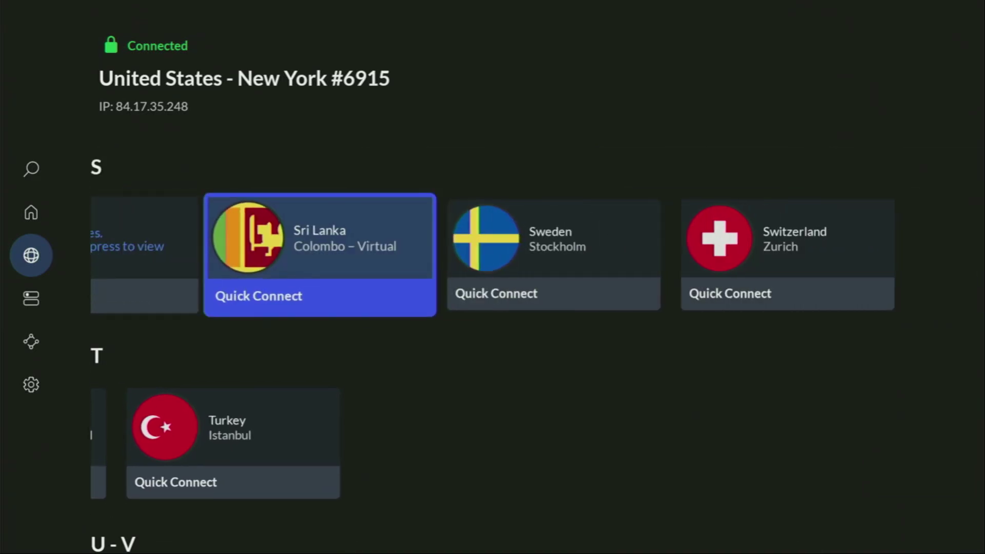
{"action": "key", "text": "Up"}
{"action": "key", "text": "Up"}
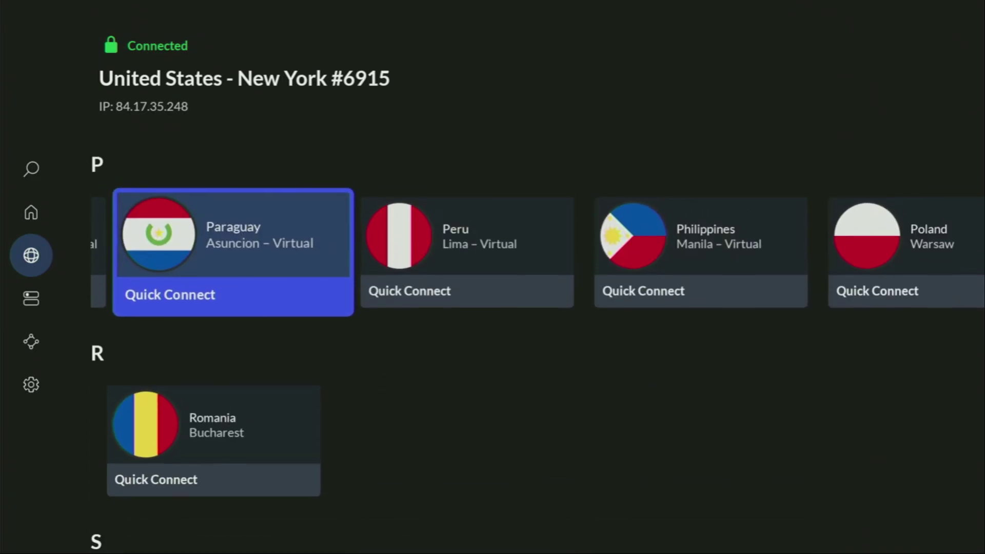
{"action": "key", "text": "Right"}
{"action": "key", "text": "Right"}
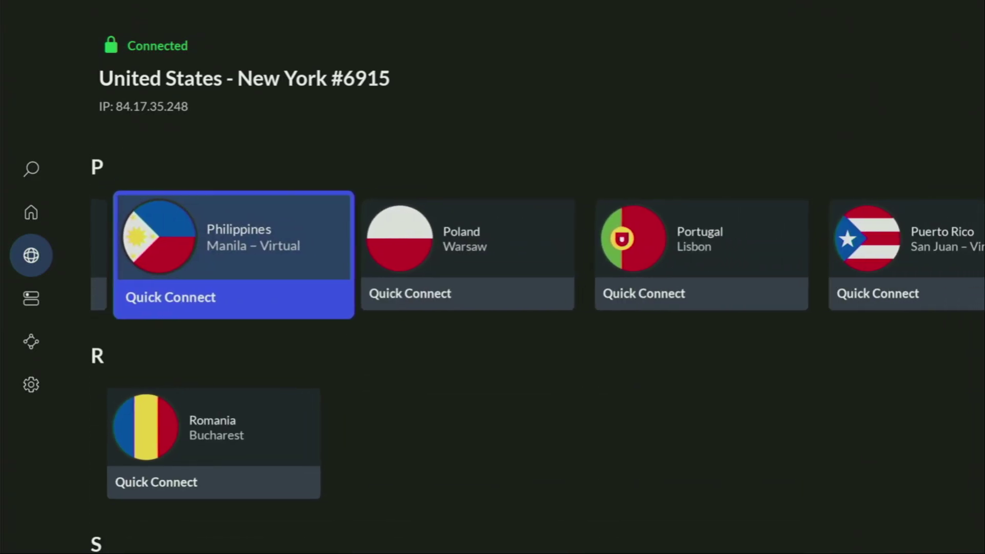
{"action": "key", "text": "Right"}
{"action": "key", "text": "Up"}
{"action": "key", "text": "Right"}
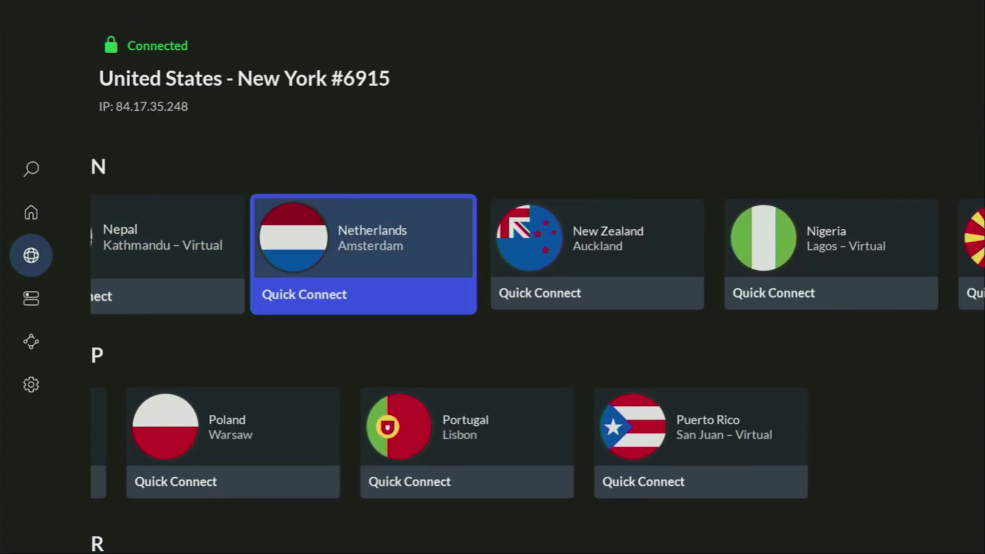
{"action": "key", "text": "Right"}
{"action": "key", "text": "Up"}
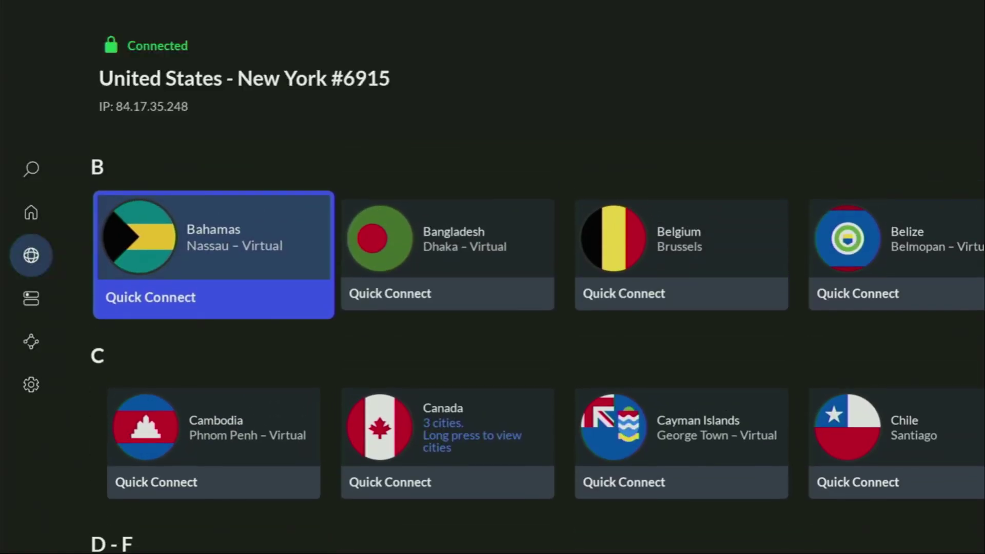
Step: Leave NordVPN for the Fire TV home screen, open Downloader, and highlight the Home section in its navigation
{"action": "key", "text": "Home"}
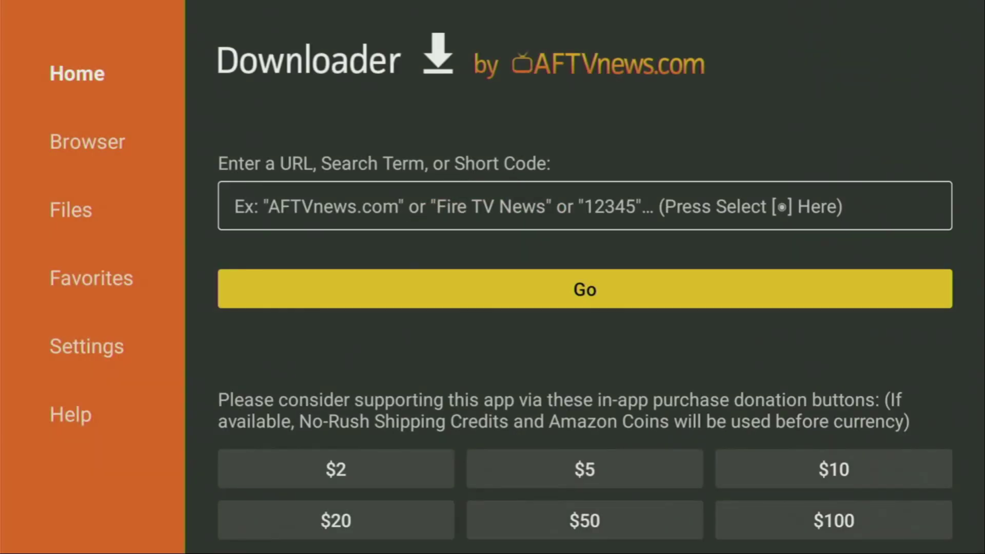
{"action": "key", "text": "Left"}
{"action": "key", "text": "Up"}
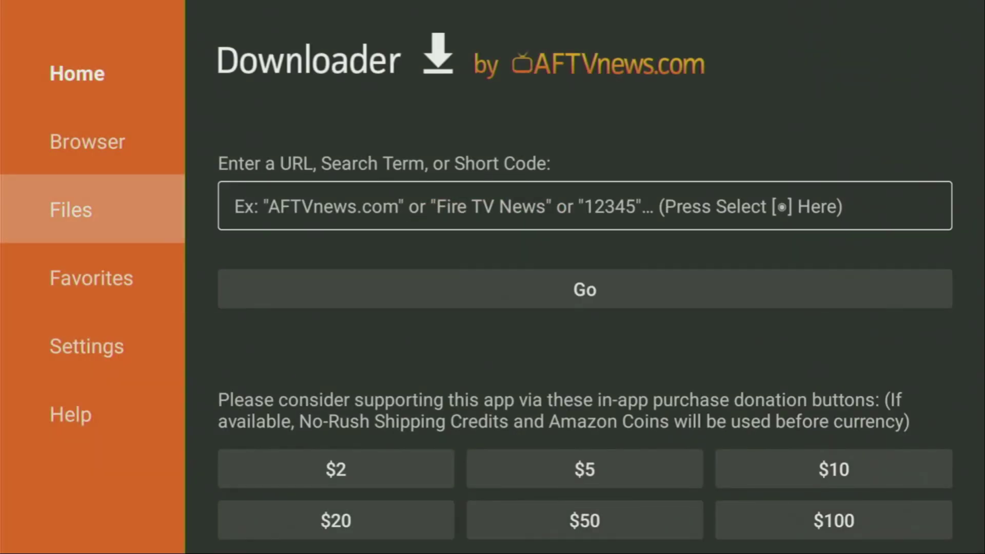
{"action": "key", "text": "Up"}
{"action": "key", "text": "Up"}
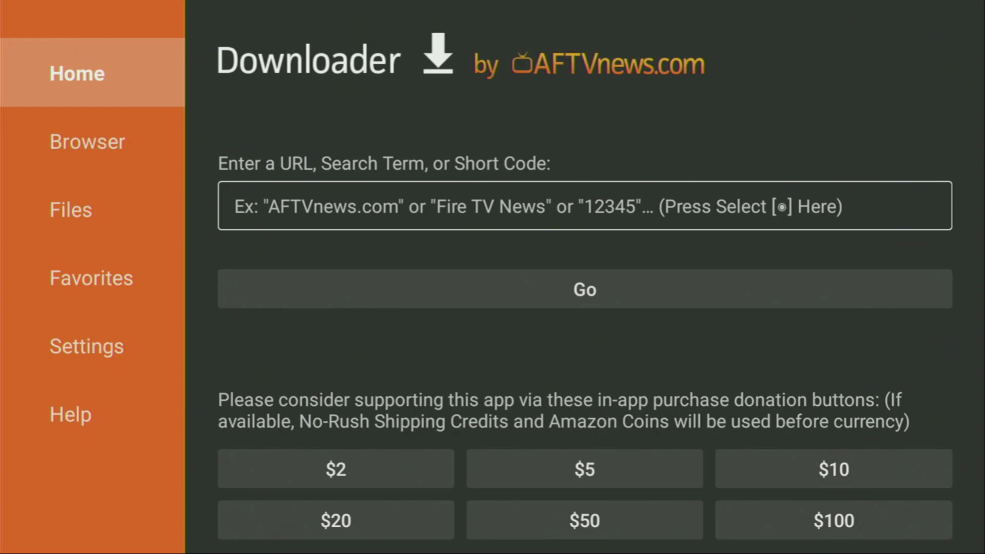
{"action": "key", "text": "Down"}
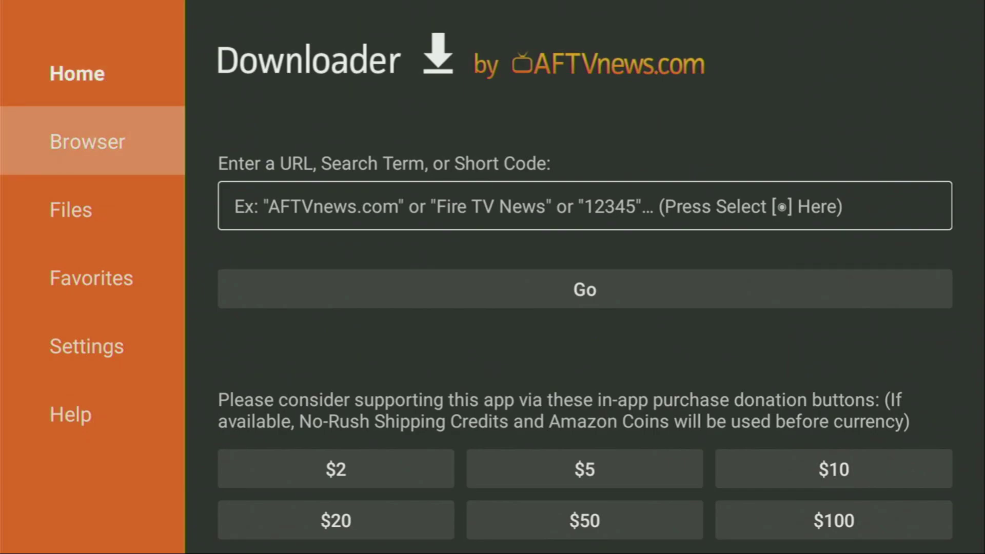
{"action": "key", "text": "Up"}
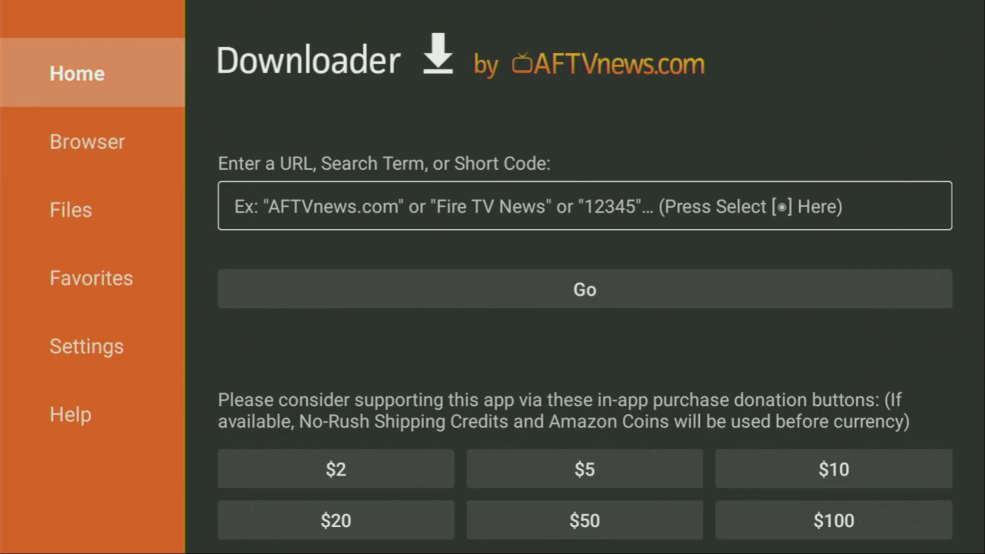
Step: Enter the short code 299336 in Downloader's URL, search term or short code field
{"action": "key", "text": "Right"}
{"action": "key", "text": "Return"}
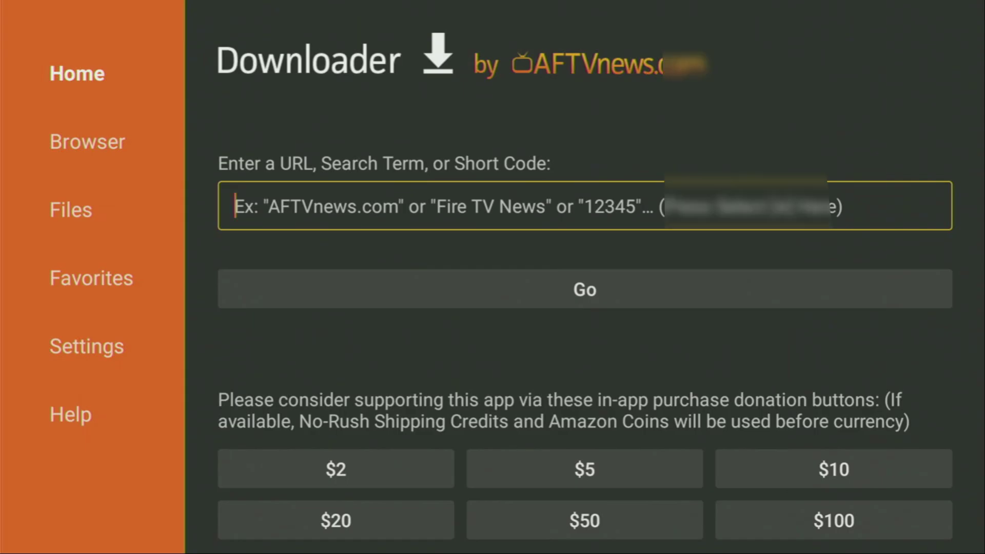
{"action": "key", "text": "Up"}
{"action": "key", "text": "Right"}
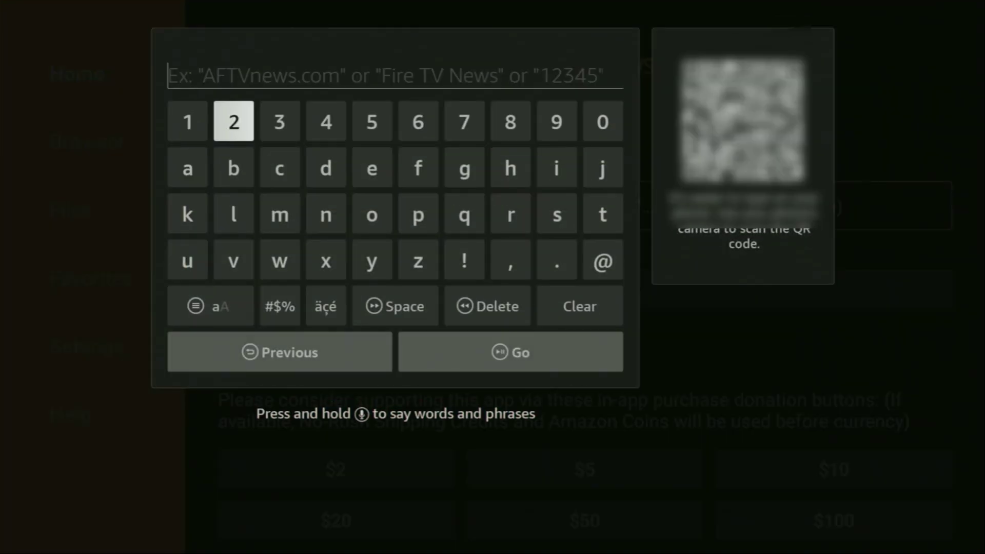
{"action": "key", "text": "Return"}
{"action": "key", "text": "Left"}
{"action": "key", "text": "Left"}
{"action": "key", "text": "Left"}
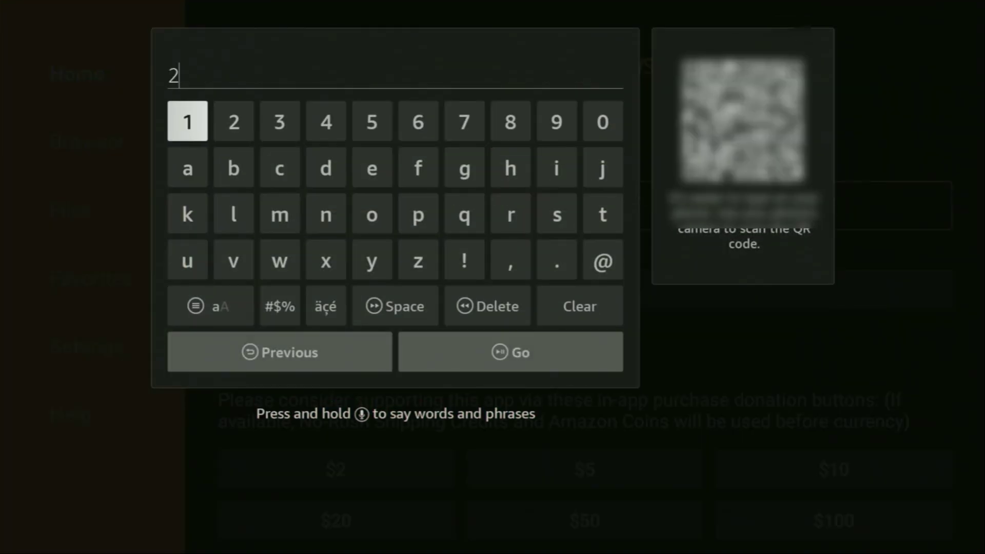
{"action": "key", "text": "Return"}
{"action": "key", "text": "Return"}
{"action": "key", "text": "Right"}
{"action": "key", "text": "Right"}
{"action": "key", "text": "Right"}
{"action": "key", "text": "Right"}
{"action": "key", "text": "Return"}
{"action": "key", "text": "Return"}
{"action": "key", "text": "Right"}
{"action": "key", "text": "Right"}
{"action": "key", "text": "Right"}
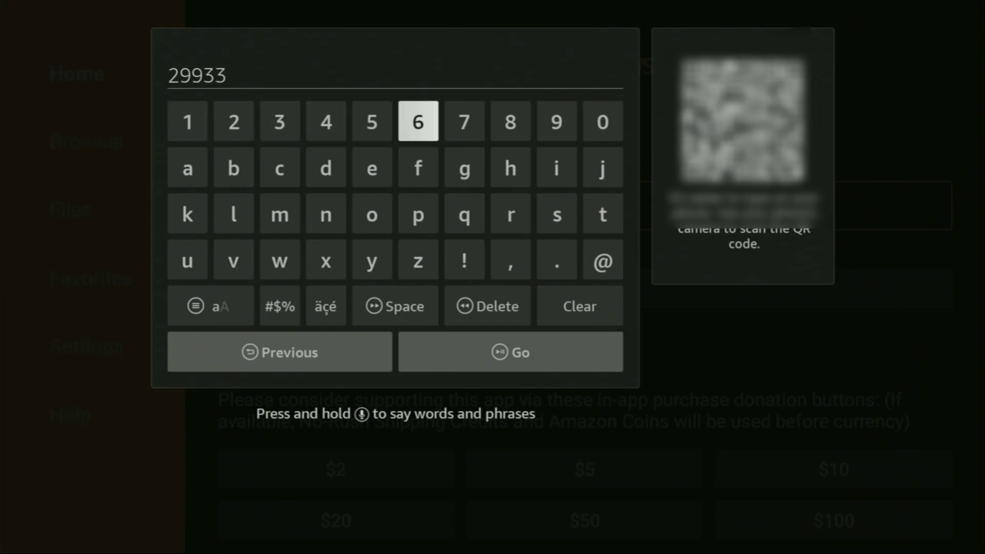
{"action": "key", "text": "Return"}
Step: Submit the entered short code to download the linked APK file
{"action": "key", "text": "Down"}
{"action": "key", "text": "Down"}
{"action": "key", "text": "Down"}
{"action": "key", "text": "Down"}
{"action": "key", "text": "Down"}
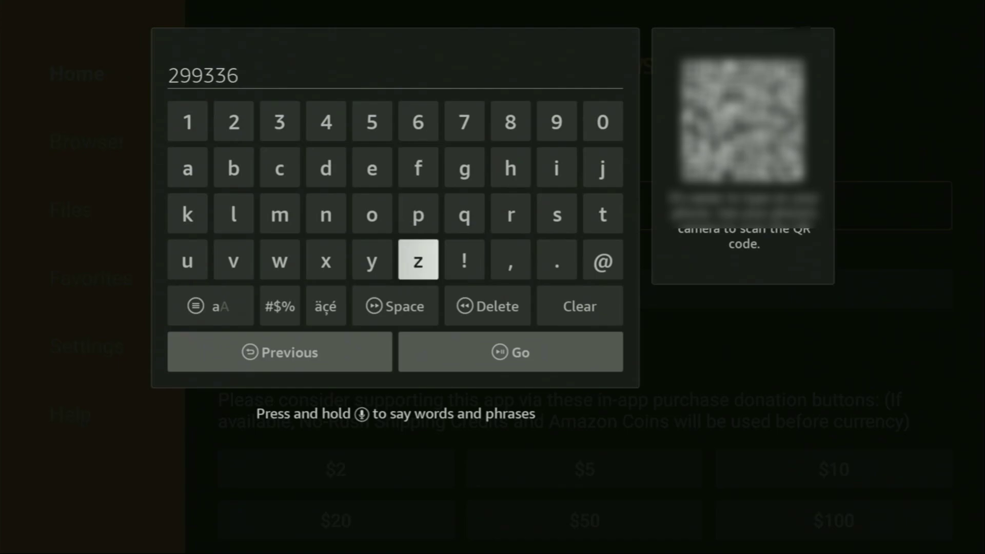
{"action": "key", "text": "Right"}
{"action": "key", "text": "Return"}
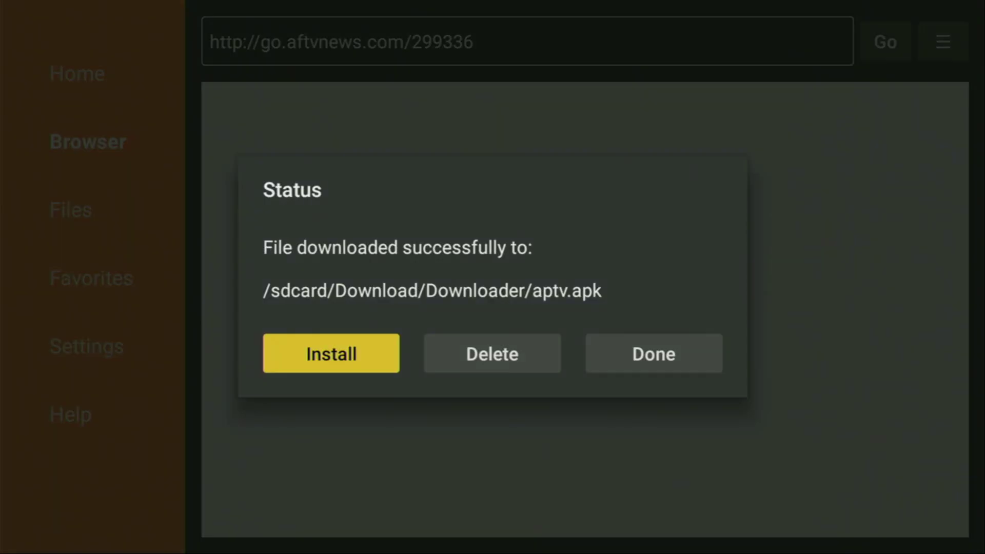
Step: Delete the downloaded installer file aptv.apk from the Downloader folder and confirm the deletion
{"action": "key", "text": "Right"}
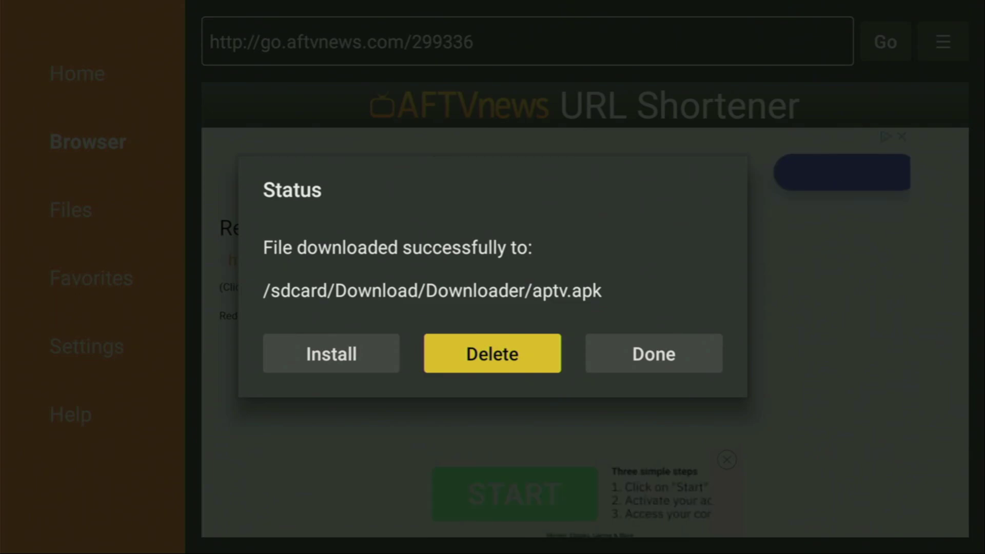
{"action": "key", "text": "Return"}
{"action": "key", "text": "Left"}
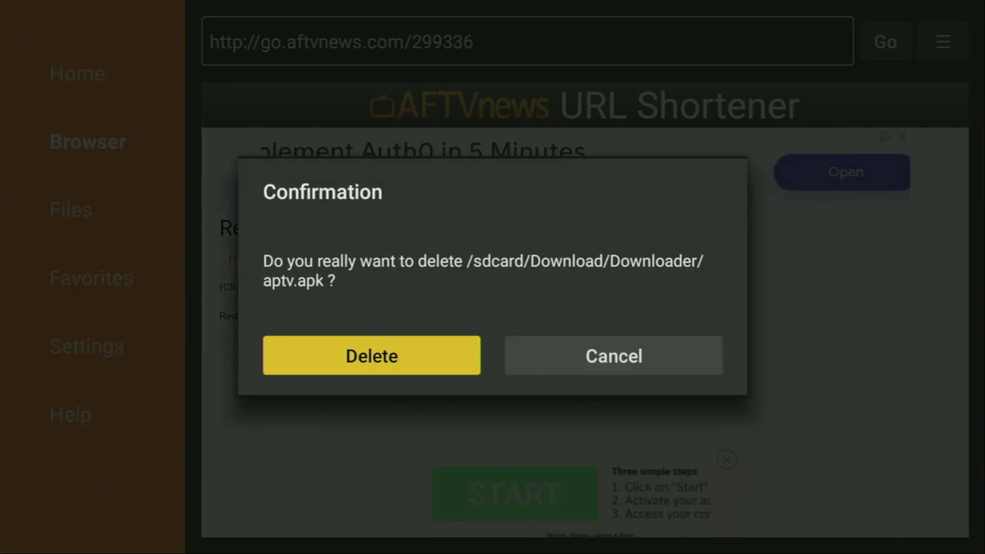
{"action": "key", "text": "Return"}
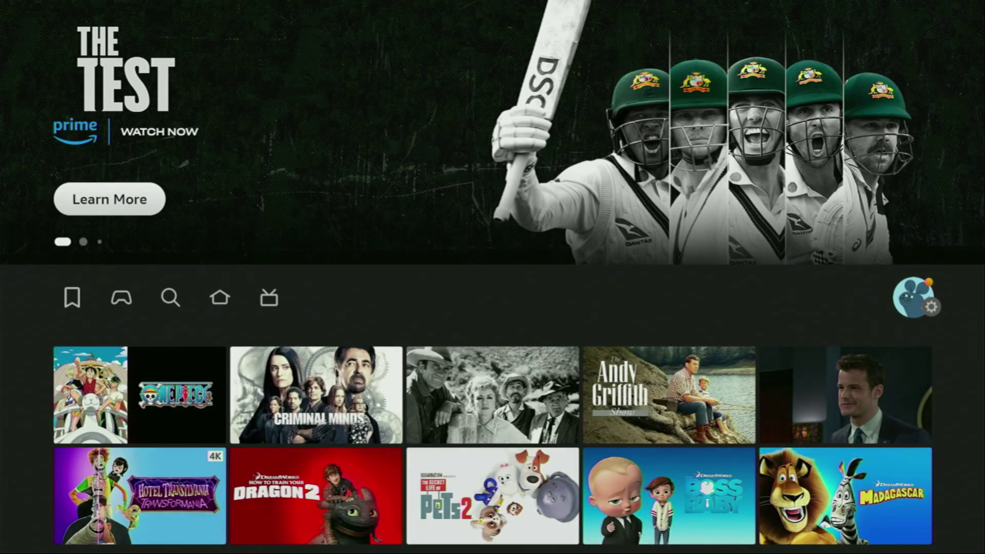
Step: Open the full Your Apps & Channels list from the Fire TV home screen
{"action": "key", "text": "Right"}
{"action": "key", "text": "Right"}
{"action": "key", "text": "Right"}
{"action": "key", "text": "Right"}
{"action": "key", "text": "Right"}
{"action": "key", "text": "Right"}
{"action": "key", "text": "Right"}
{"action": "key", "text": "Right"}
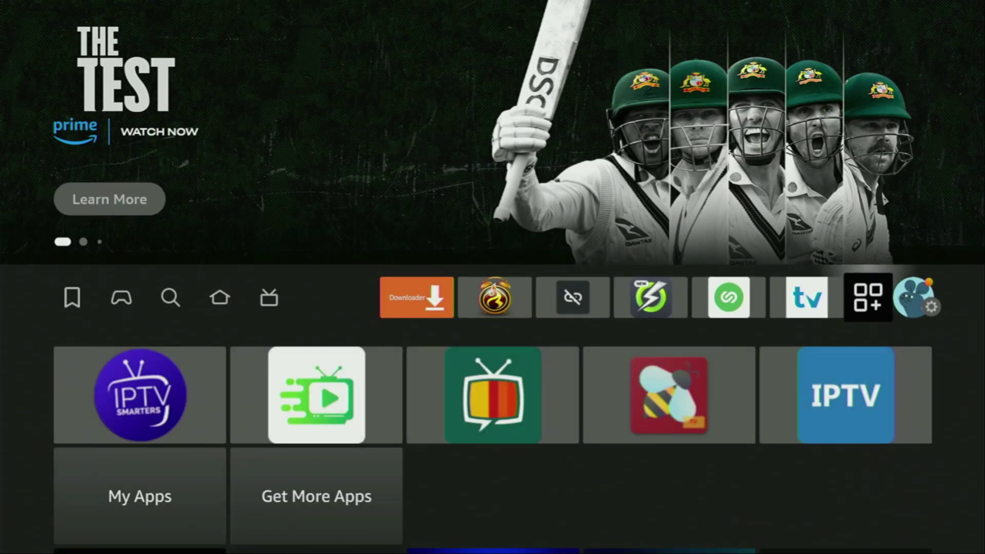
{"action": "key", "text": "Return"}
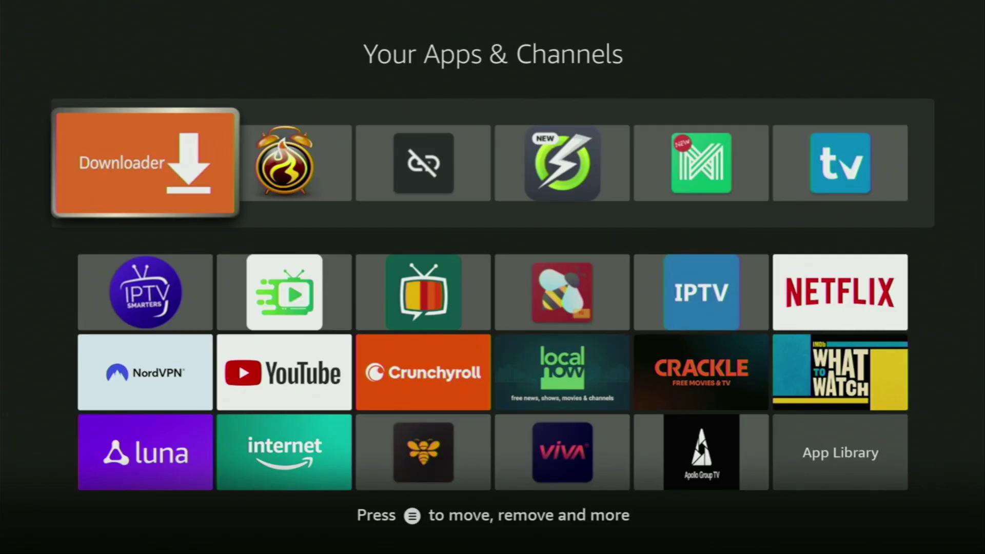
Step: Move the Apollo Group TV app to the front of Your Apps & Channels
{"action": "key", "text": "Down"}
{"action": "key", "text": "Down"}
{"action": "key", "text": "Down"}
{"action": "key", "text": "Right"}
{"action": "key", "text": "Right"}
{"action": "key", "text": "Right"}
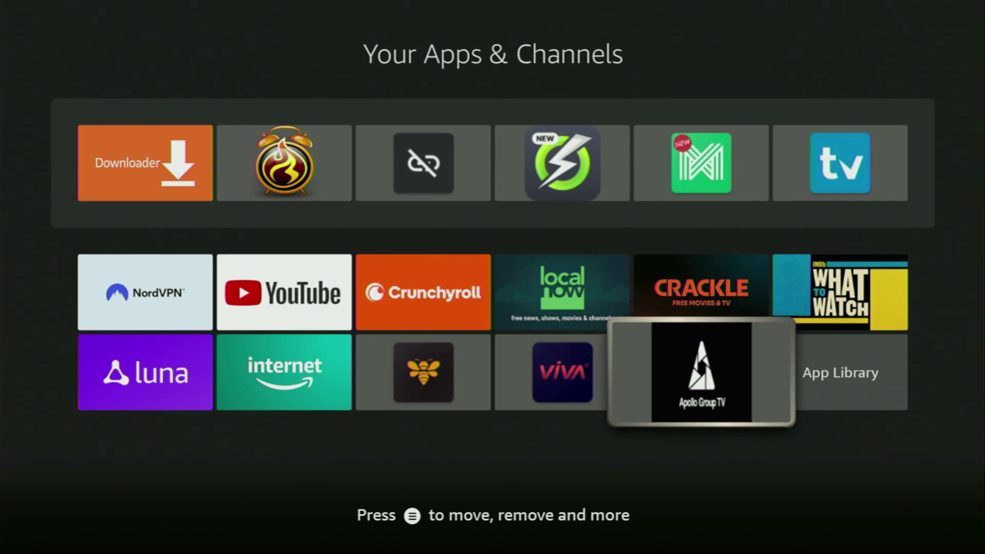
{"action": "key", "text": "Menu"}
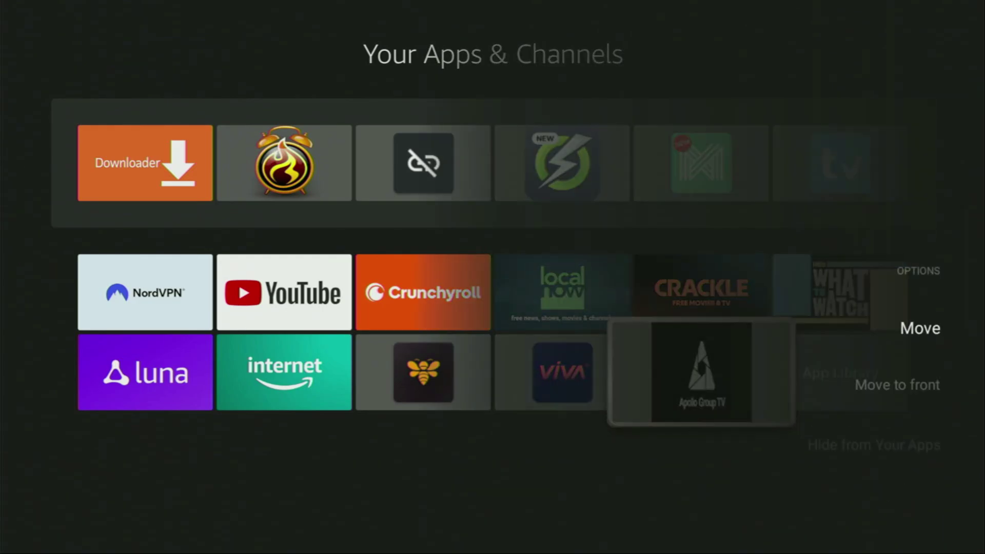
{"action": "key", "text": "Down"}
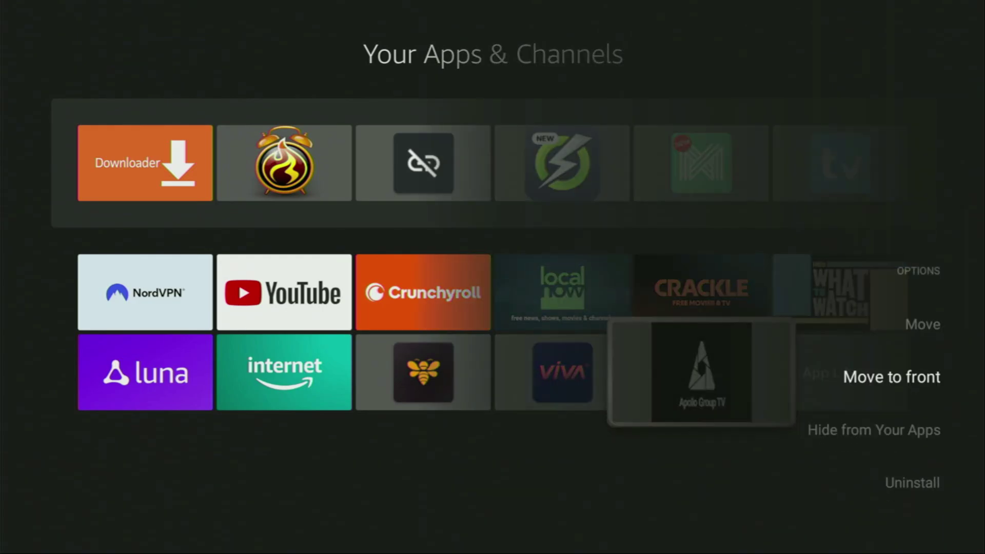
{"action": "key", "text": "Return"}
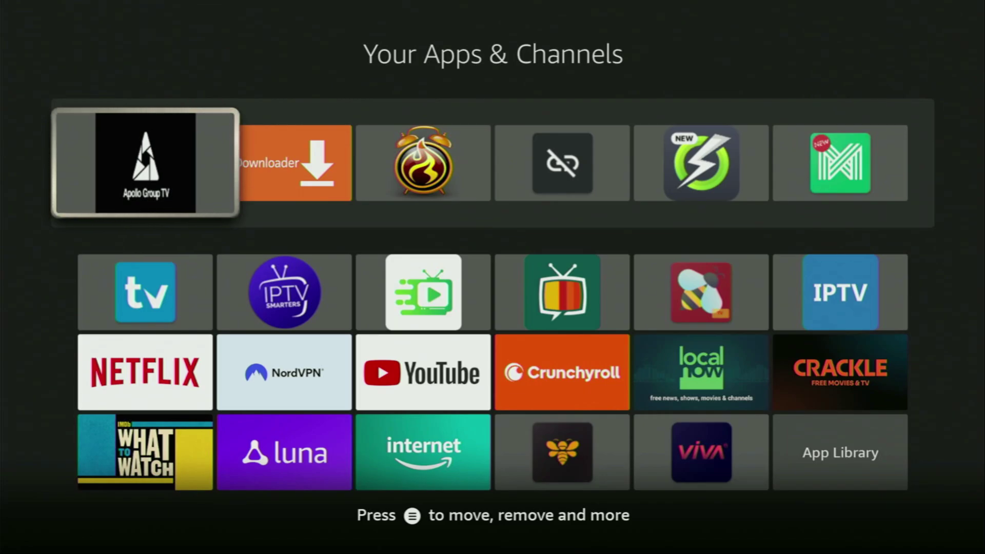
Step: Highlight the NordVPN app in Your Apps & Channels
{"action": "key", "text": "Down"}
{"action": "key", "text": "Down"}
{"action": "key", "text": "Down"}
{"action": "key", "text": "Right"}
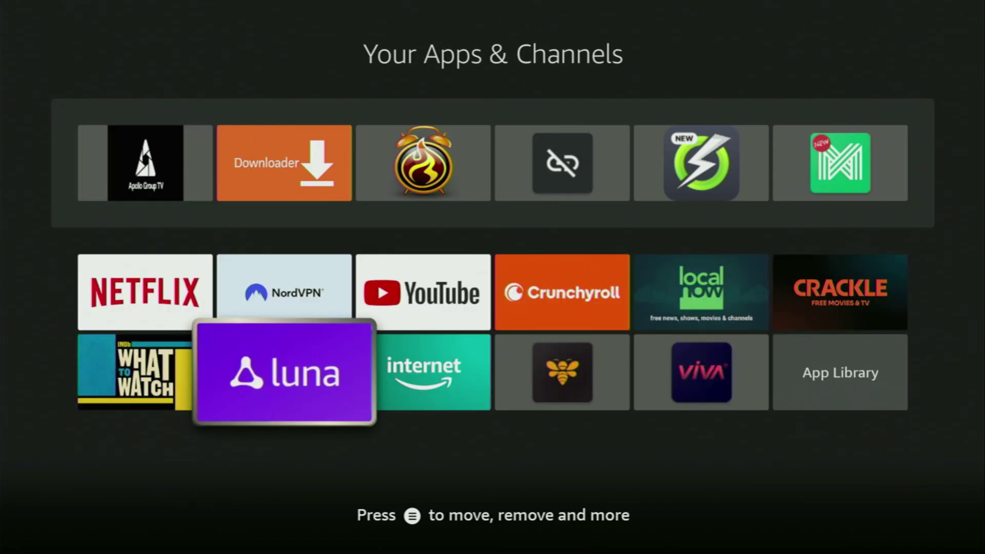
{"action": "key", "text": "Up"}
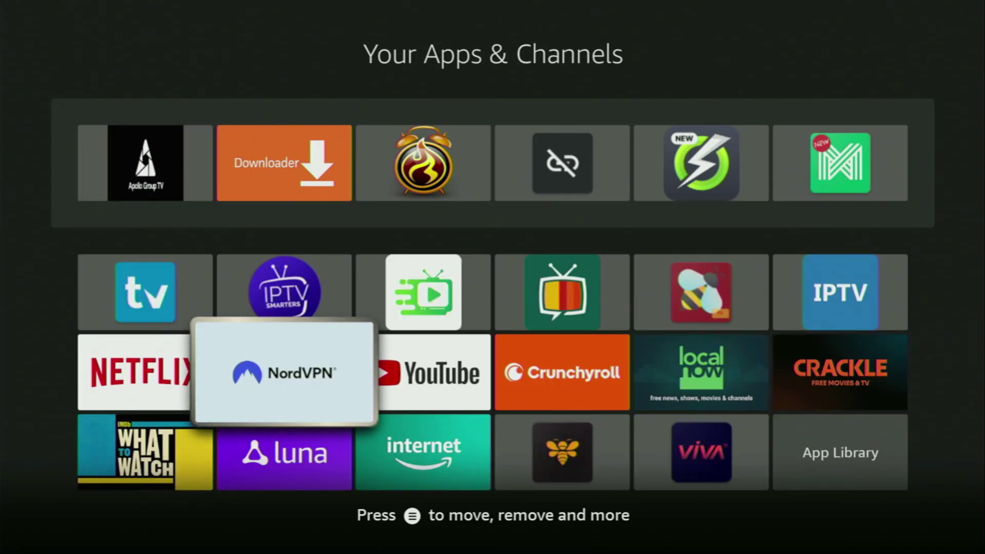